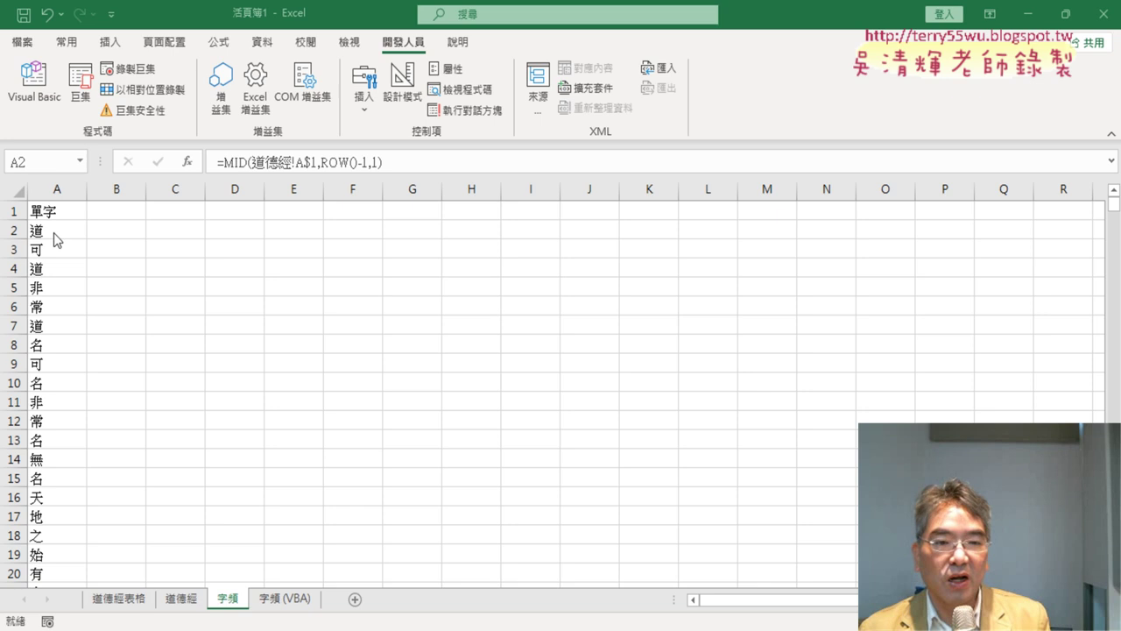
Step: Switch to the 字頻 (VBA) sheet and open the Visual Basic editor beside column A
left_click(55, 229)
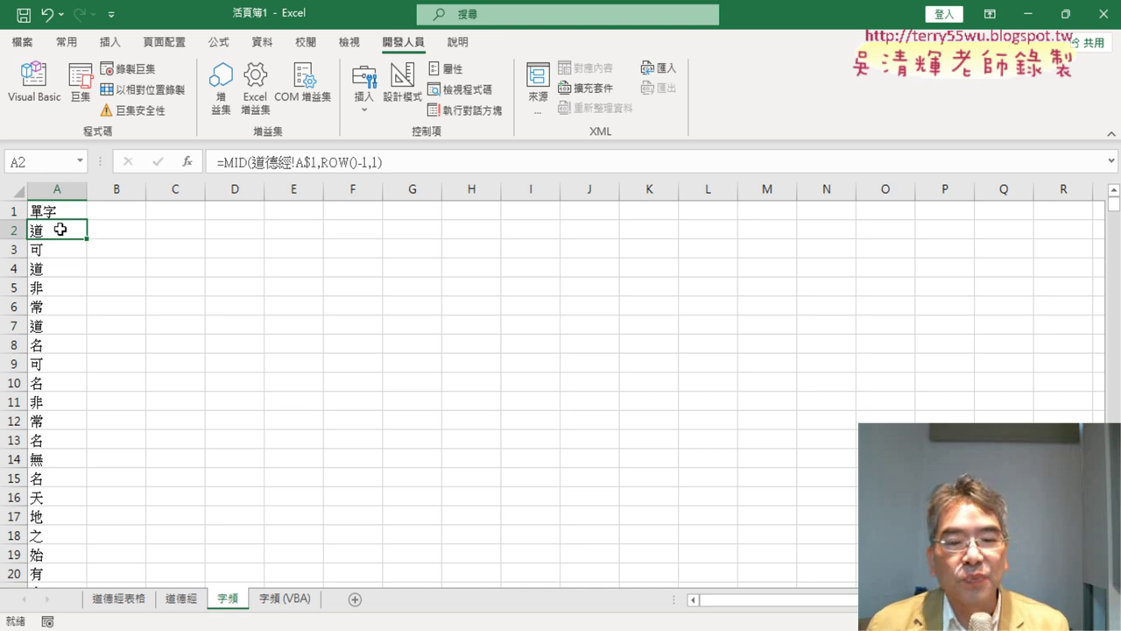
left_click(292, 608)
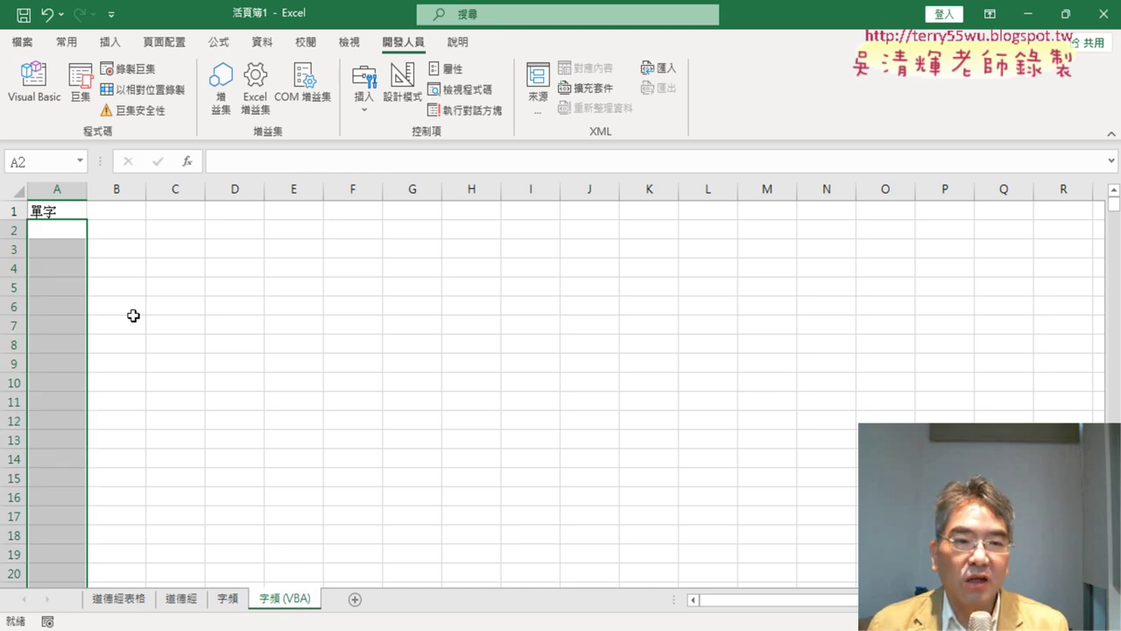
left_click(37, 96)
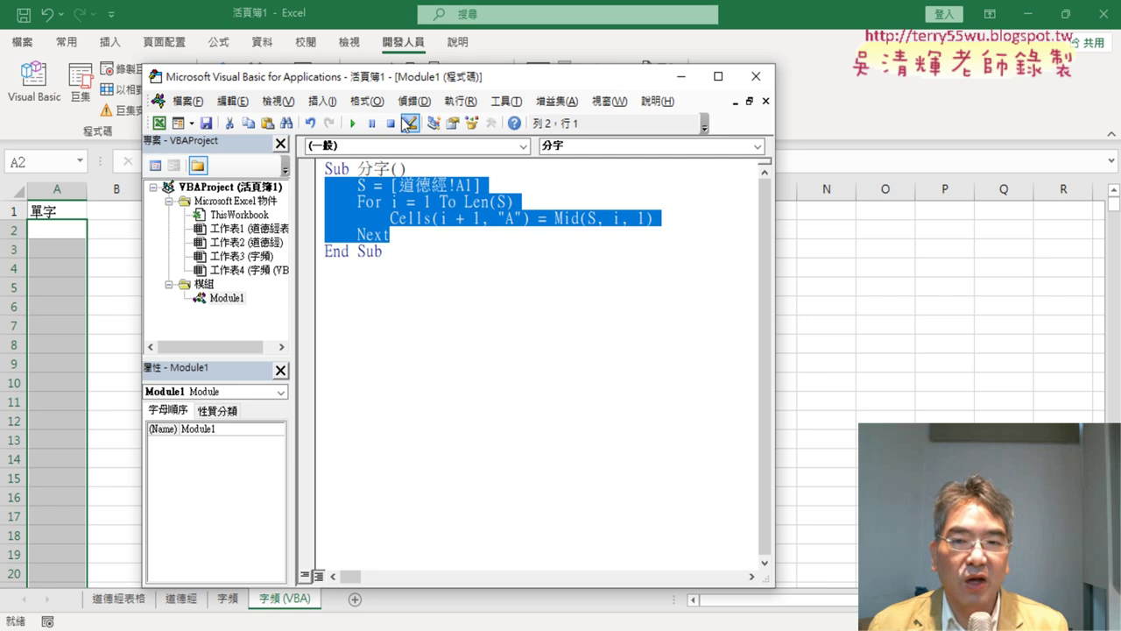
left_click_drag(433, 80, 554, 44)
Step: Highlight the loop lines and [道德經!A1] reference in Sub 分字, then run the macro
left_click(513, 148)
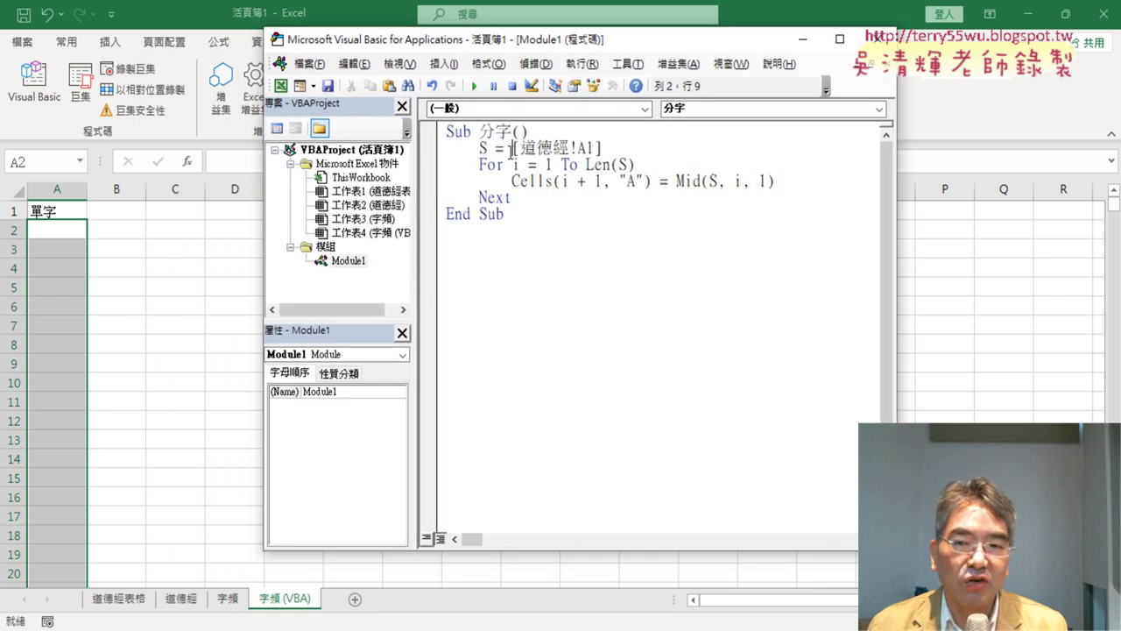
left_click_drag(517, 199, 422, 166)
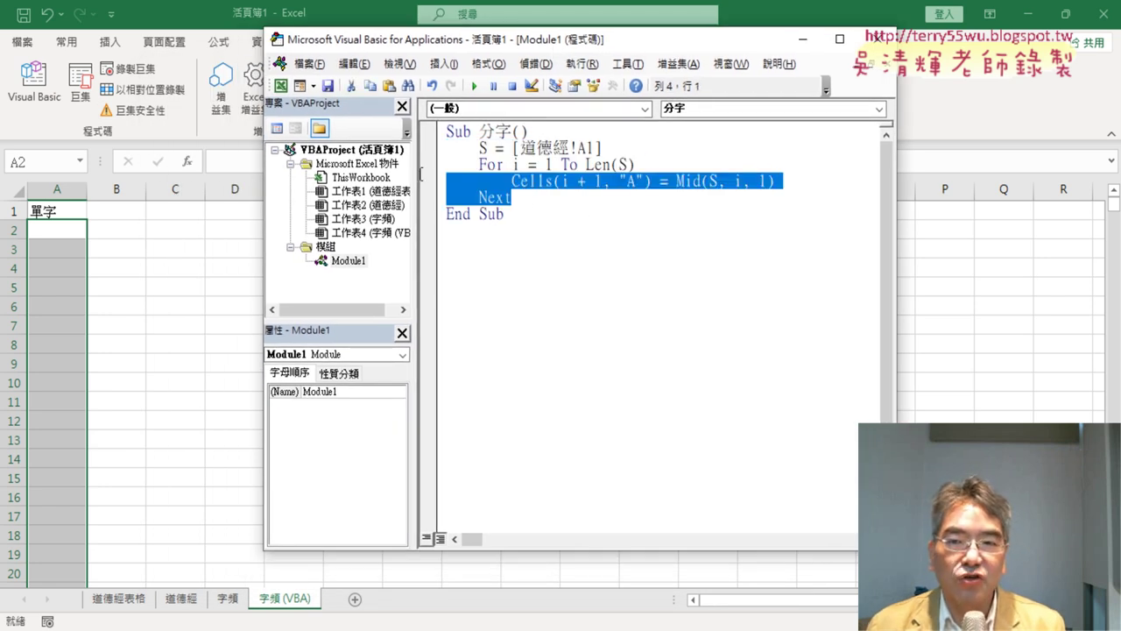
left_click_drag(614, 149, 513, 149)
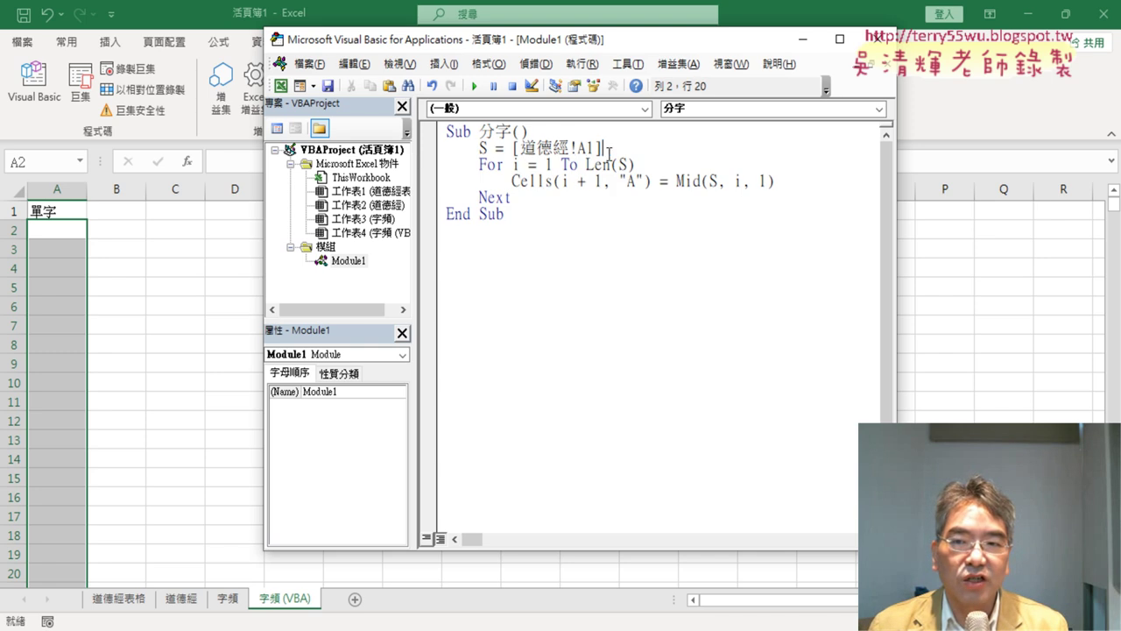
left_click(507, 180)
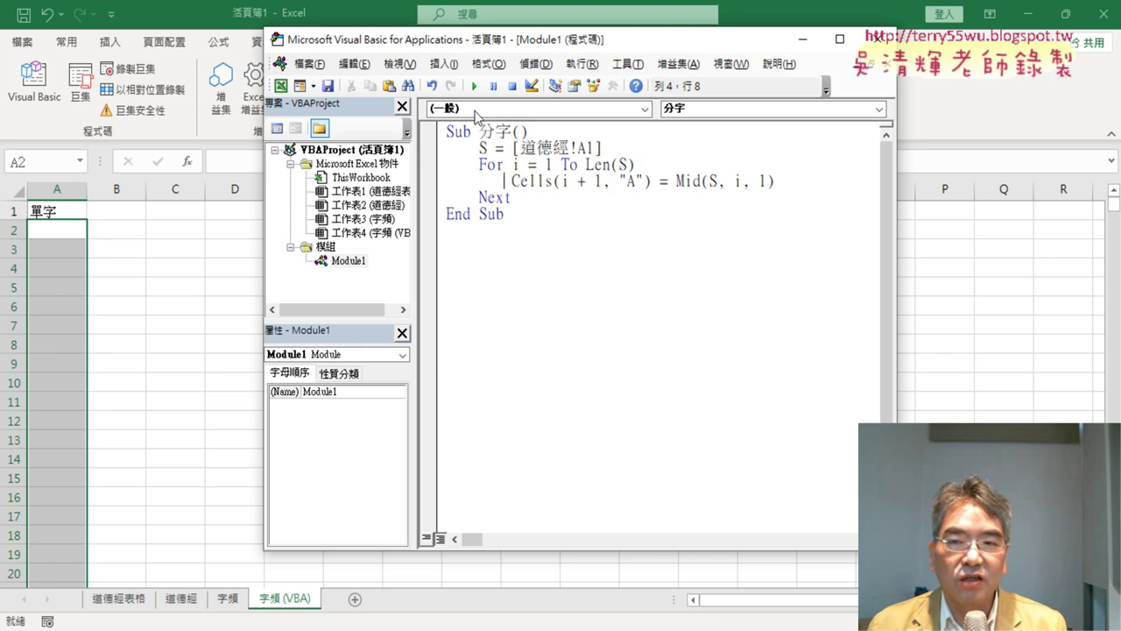
left_click(473, 86)
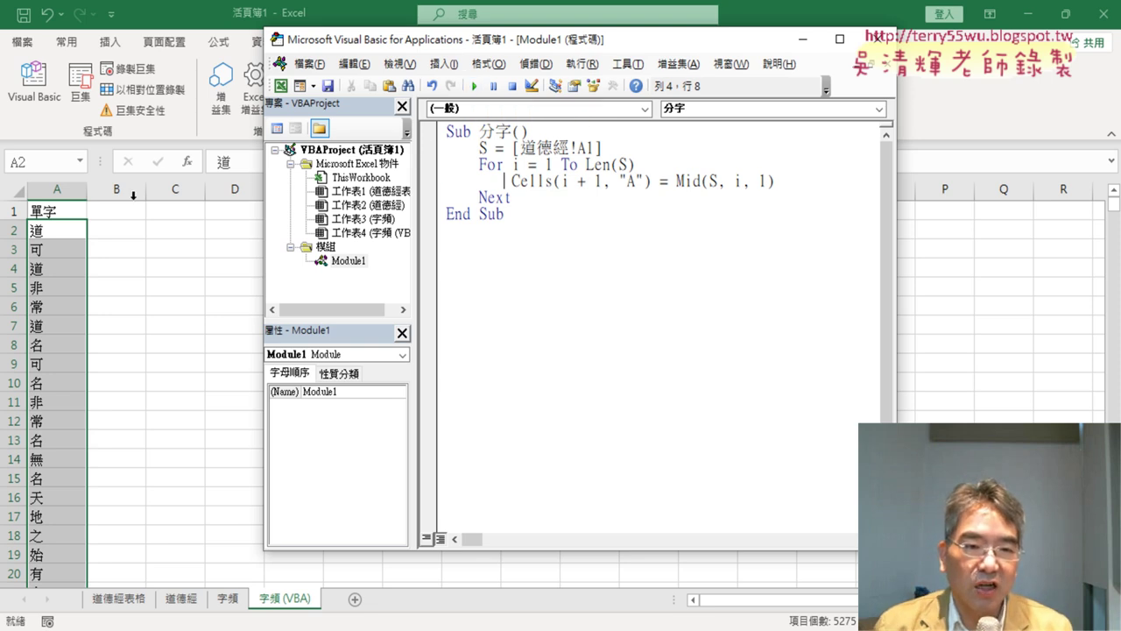
Step: Check that the characters reach row 5276 and review the macro code again
left_click(63, 212)
key("ctrl+Down")
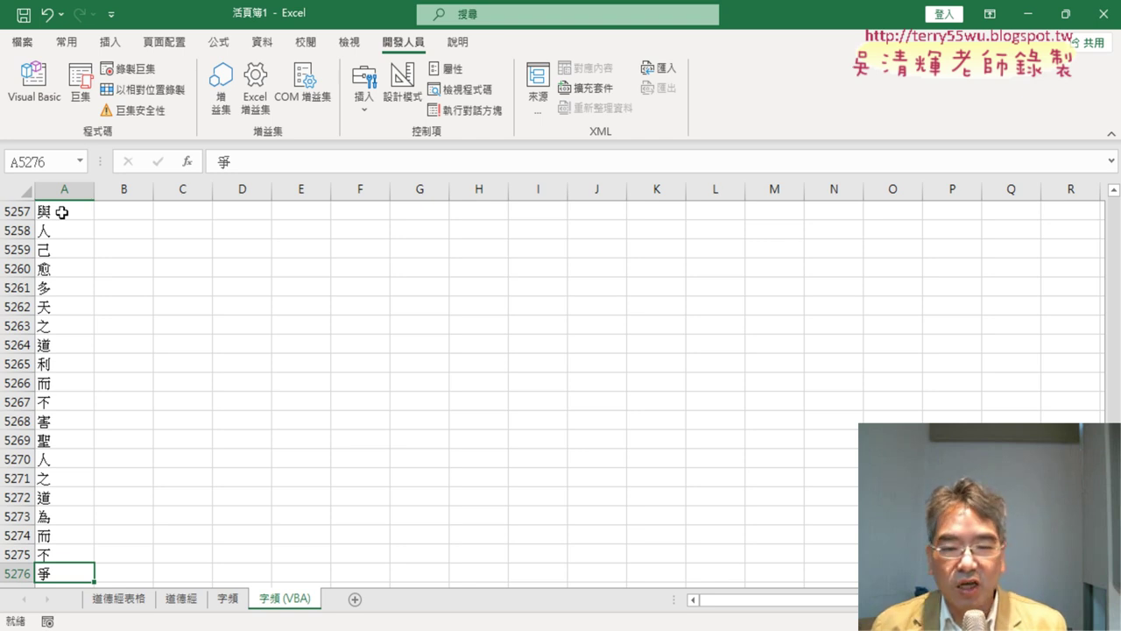
left_click(33, 83)
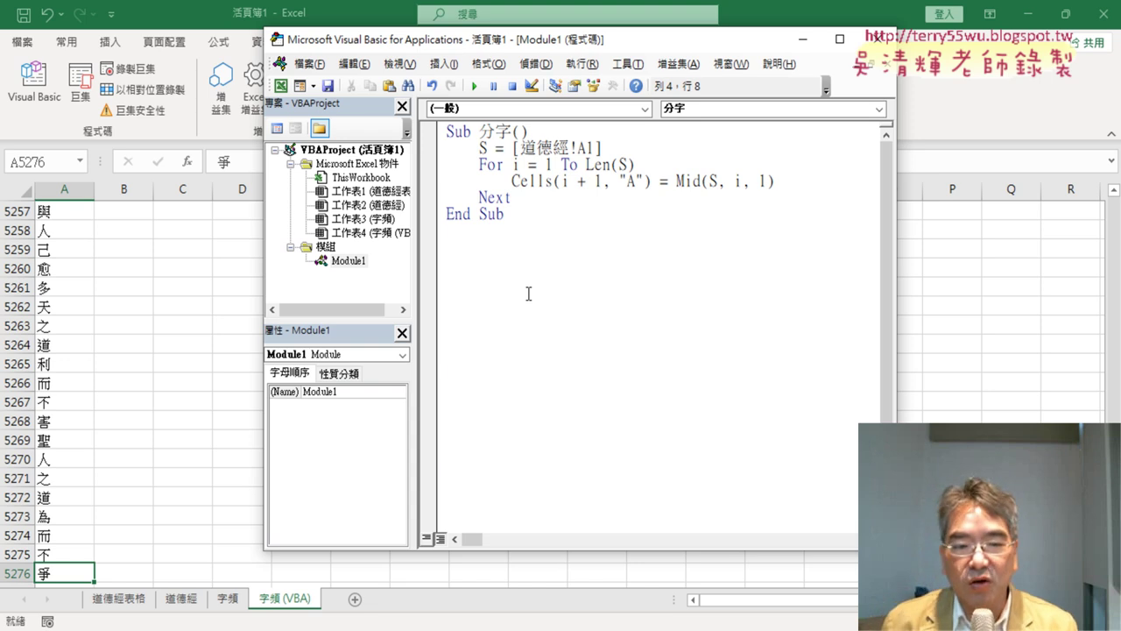
left_click(66, 568)
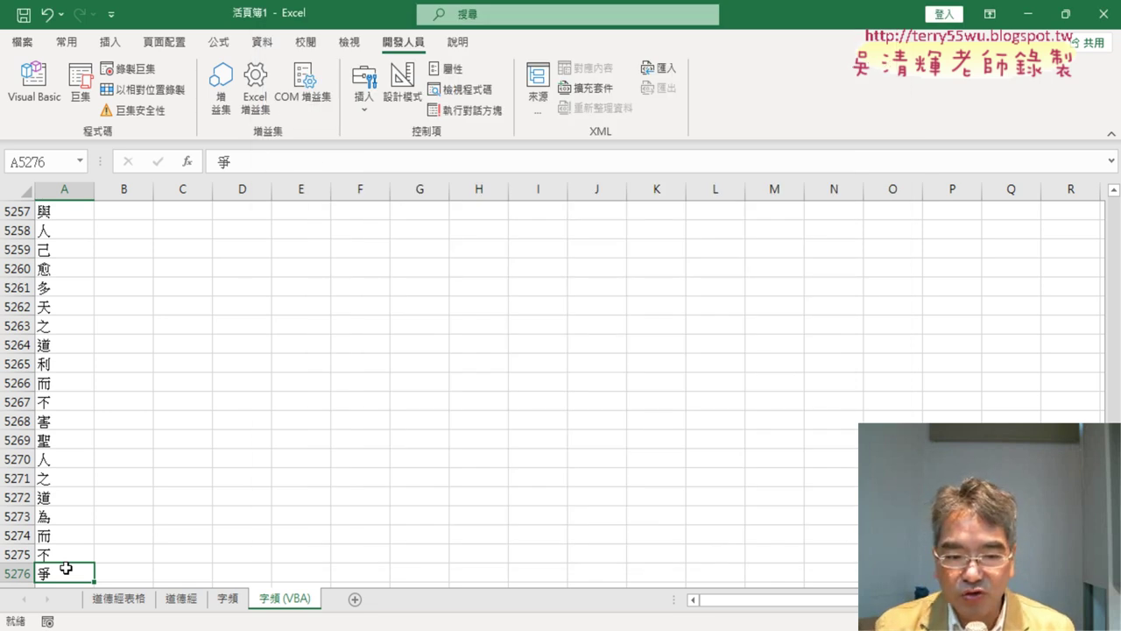
Step: Select A2 down to the last character and delete the column A results
key("ctrl+Home")
key("Down")
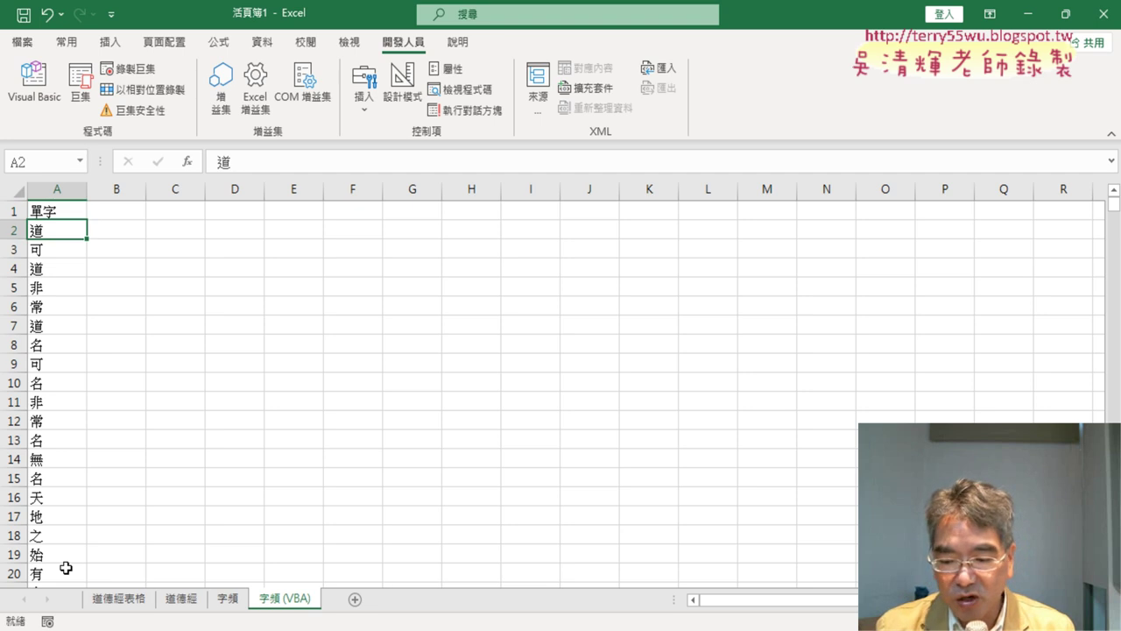
key("ctrl+shift+Down")
key("Delete")
key("ctrl+BackSpace")
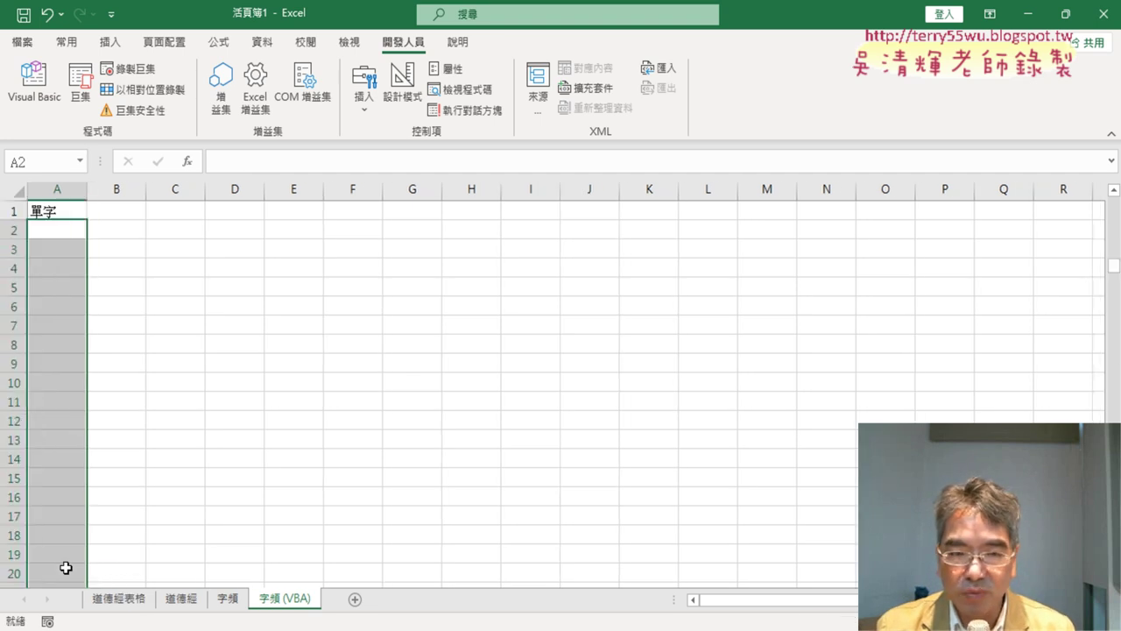
Step: Delete the body of Sub 分字, leaving one indented blank line, then glance at the 道德經 source text
left_click(32, 92)
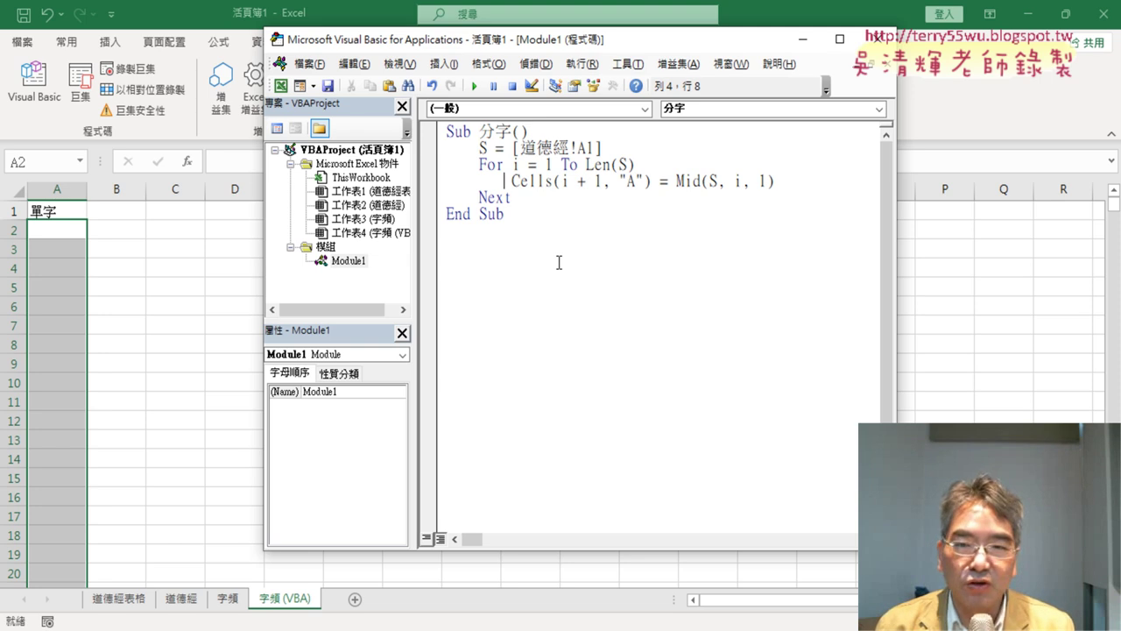
left_click_drag(512, 198, 450, 149)
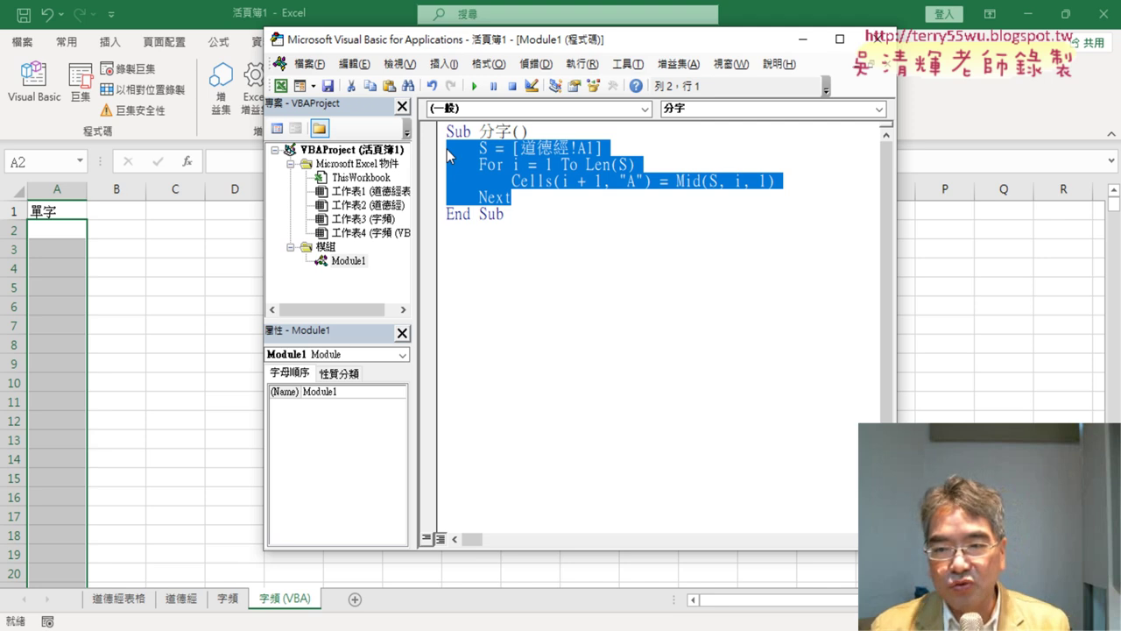
key("Delete")
key("Tab")
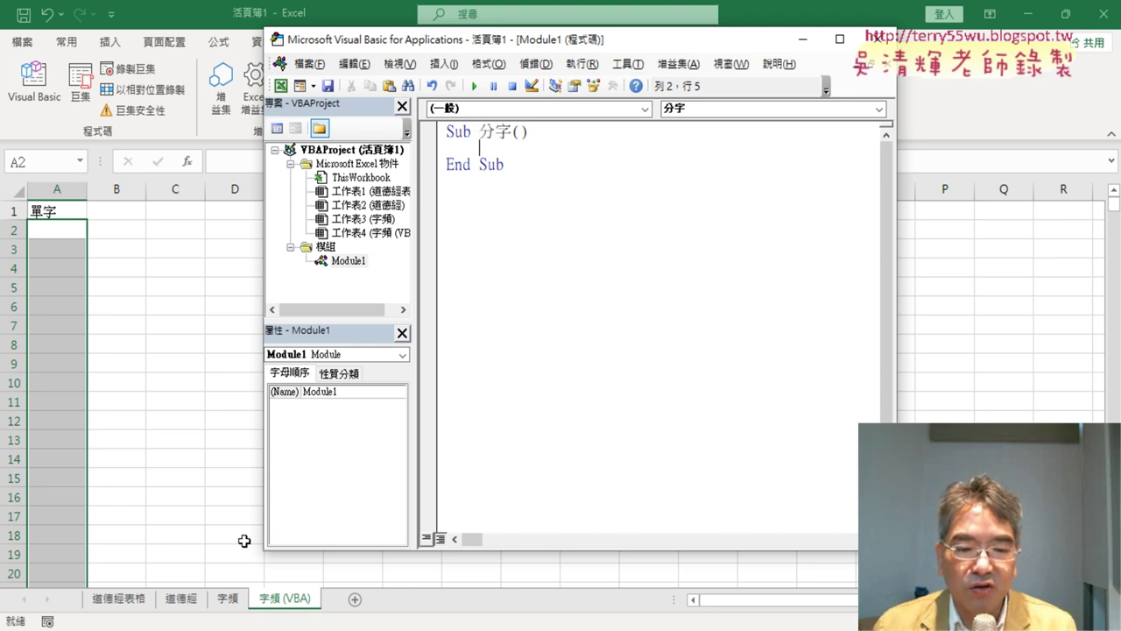
left_click(179, 601)
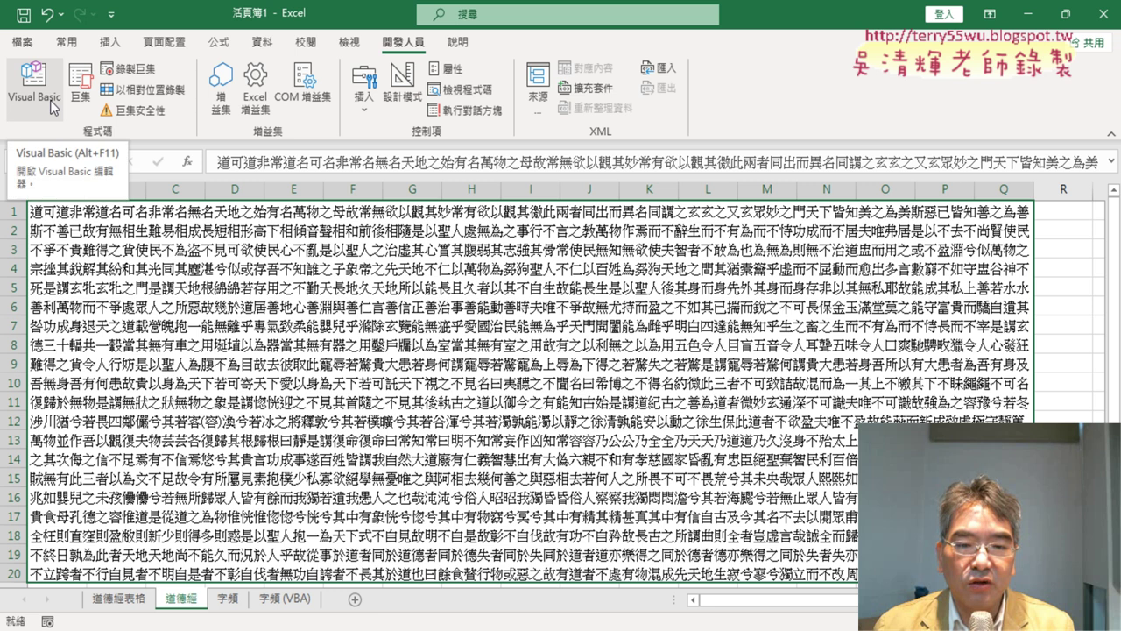
left_click(285, 598)
Step: Enter S = [道德經!A1] as the first line of Sub 分字
left_click(35, 87)
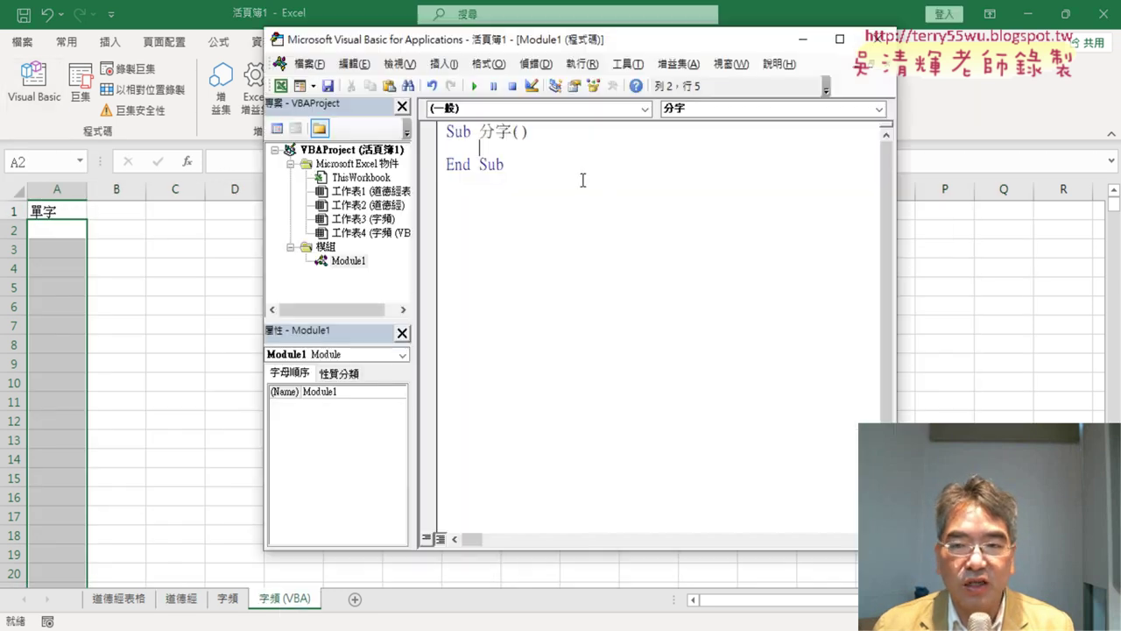
type("S")
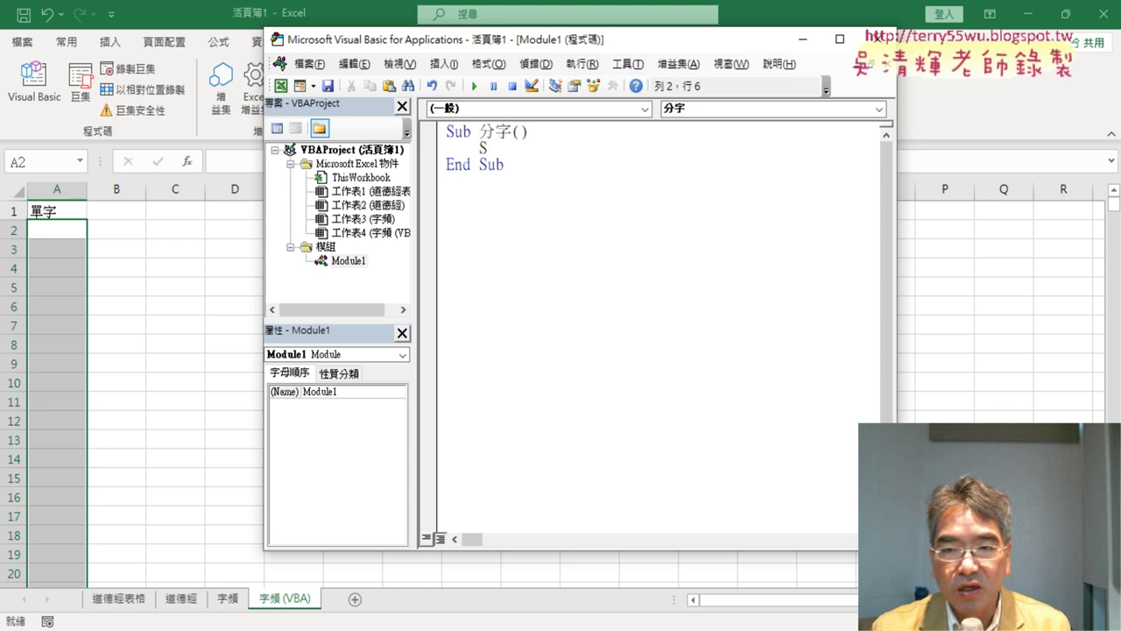
type("=")
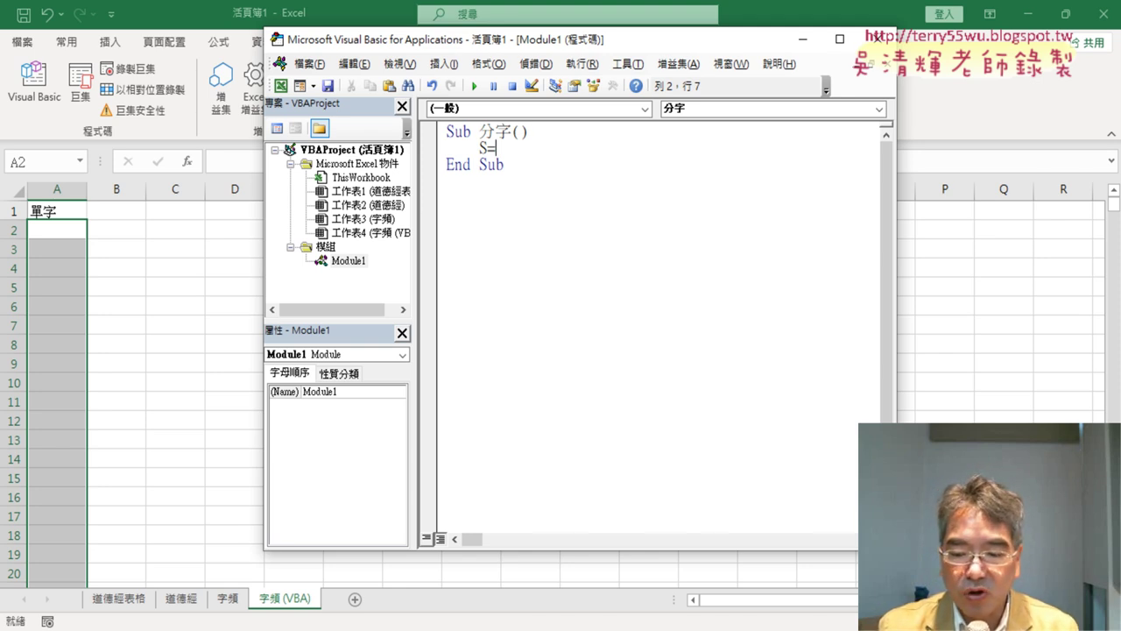
type("[]")
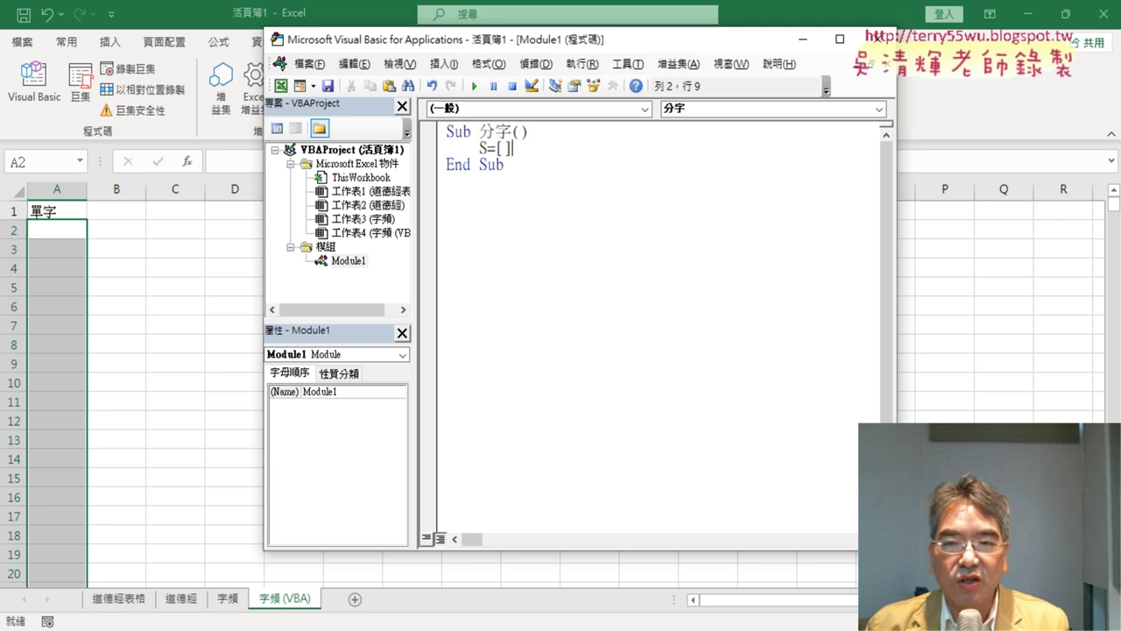
key("Left")
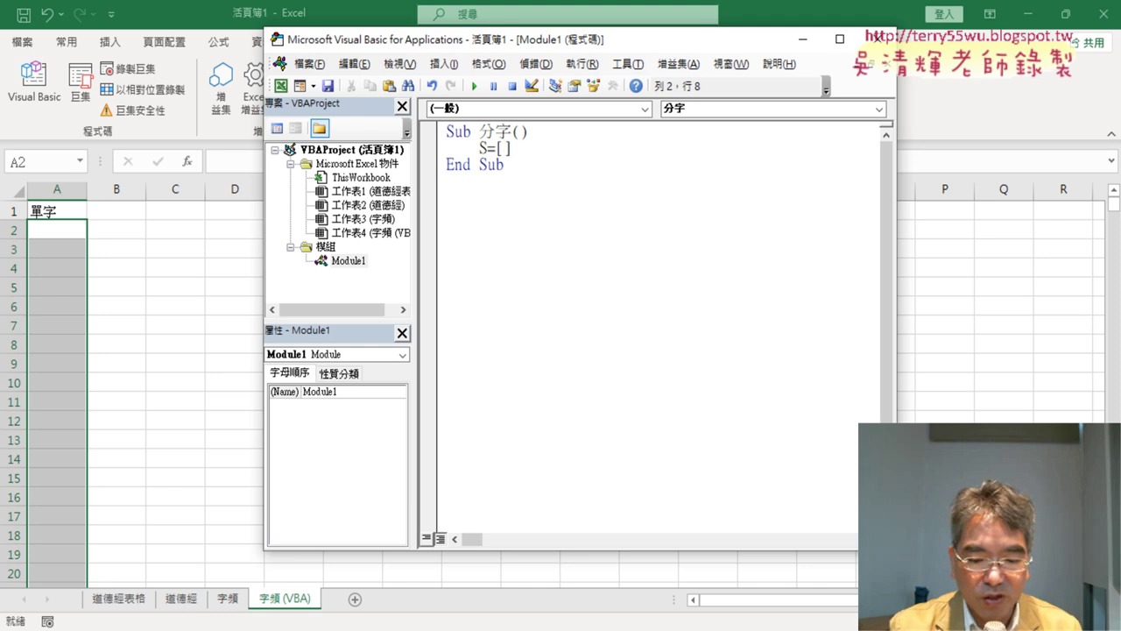
type("4木口")
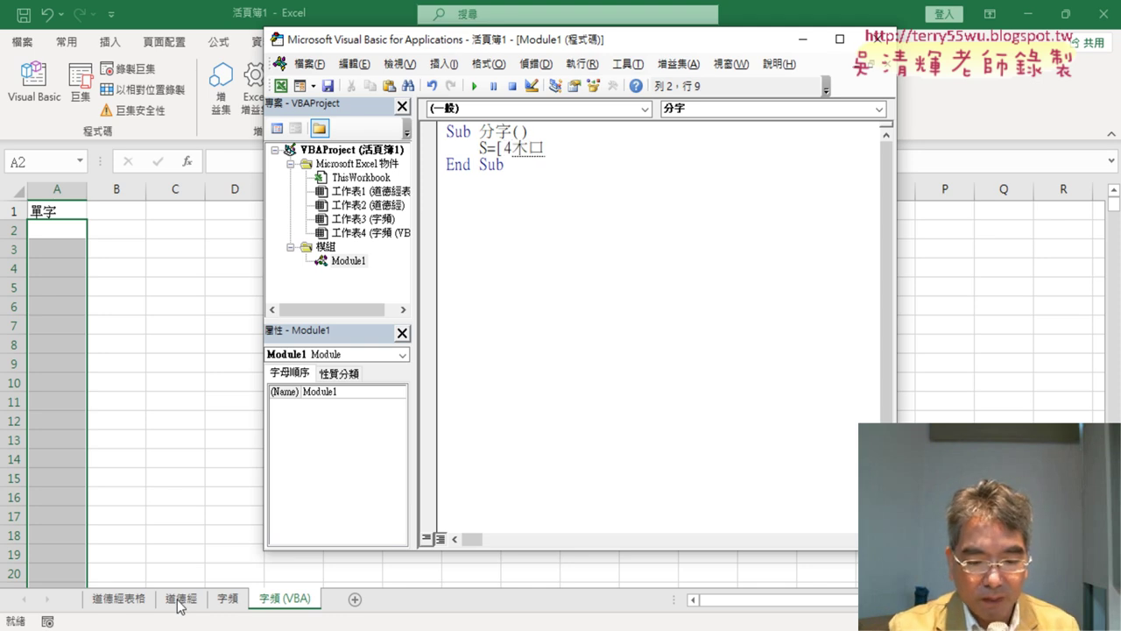
type("2-")
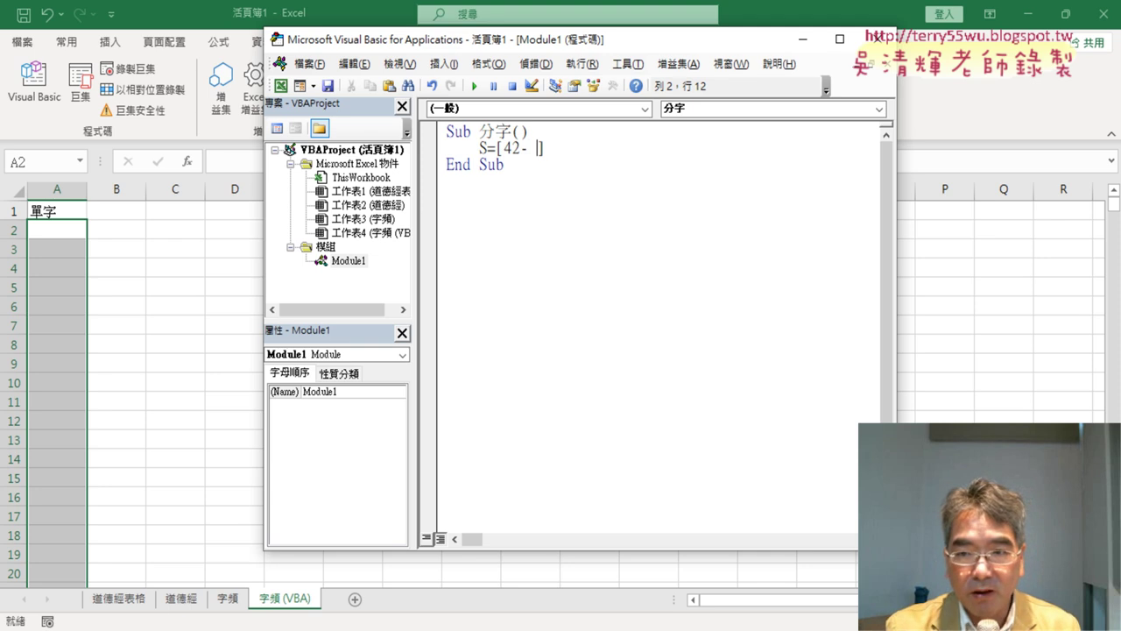
key("BackSpace")
key("BackSpace")
key("BackSpace")
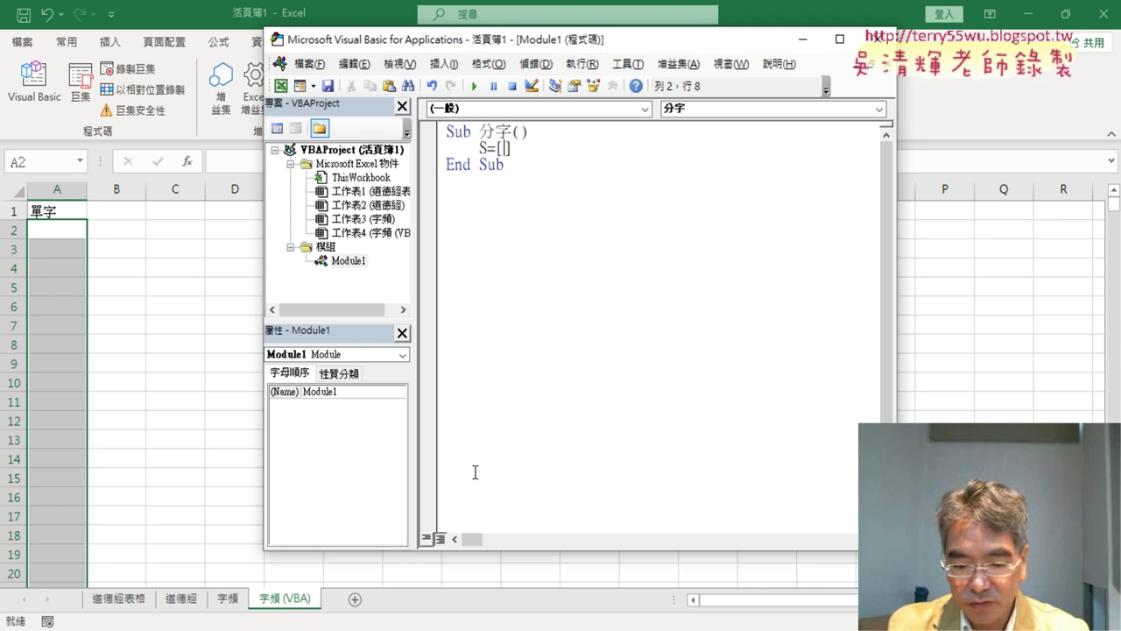
type("道德ㄐㄧㄥ")
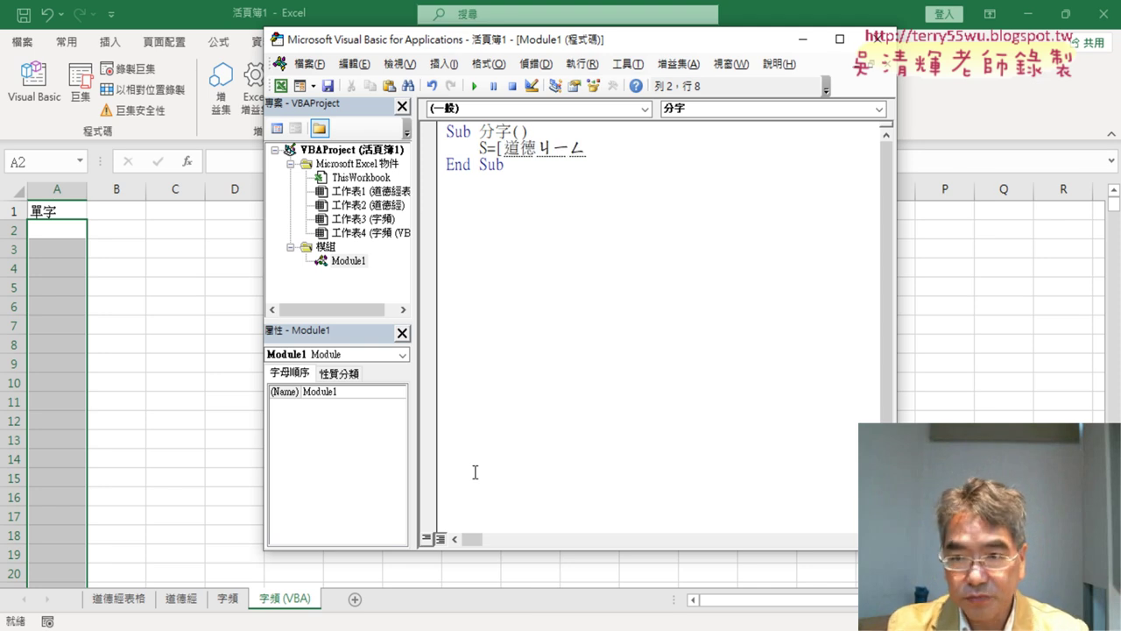
type("經!")
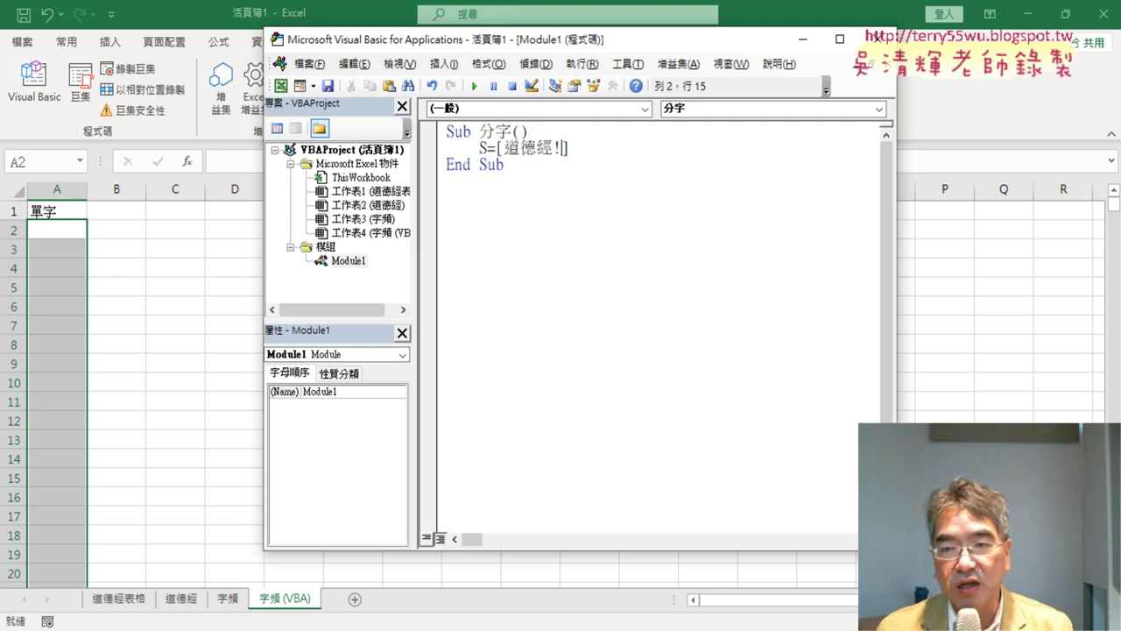
type("A")
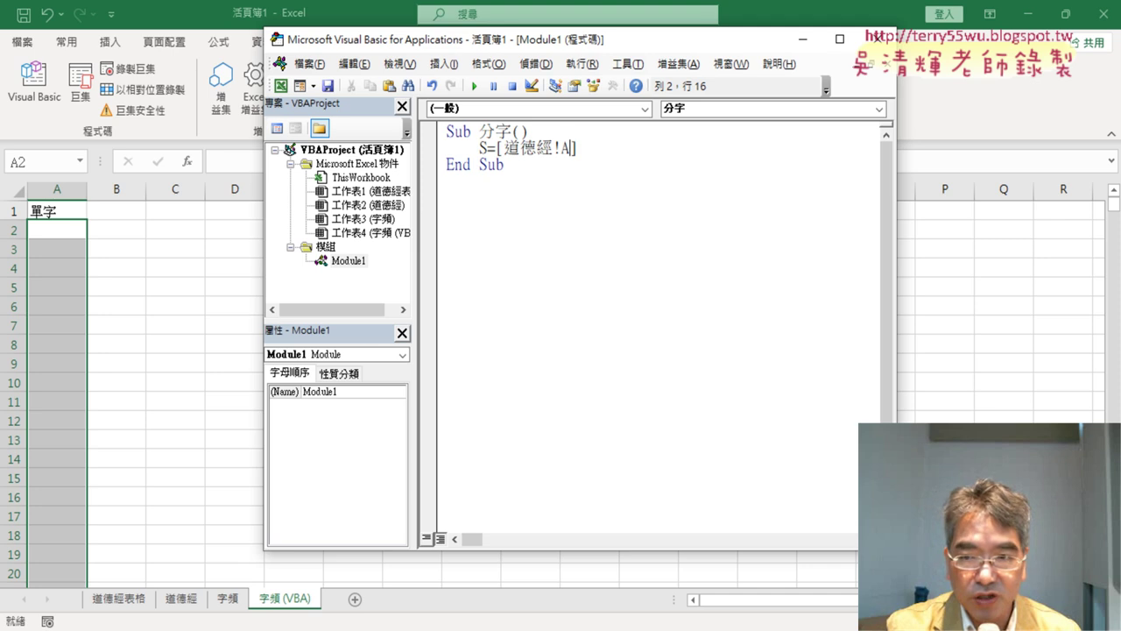
type("1")
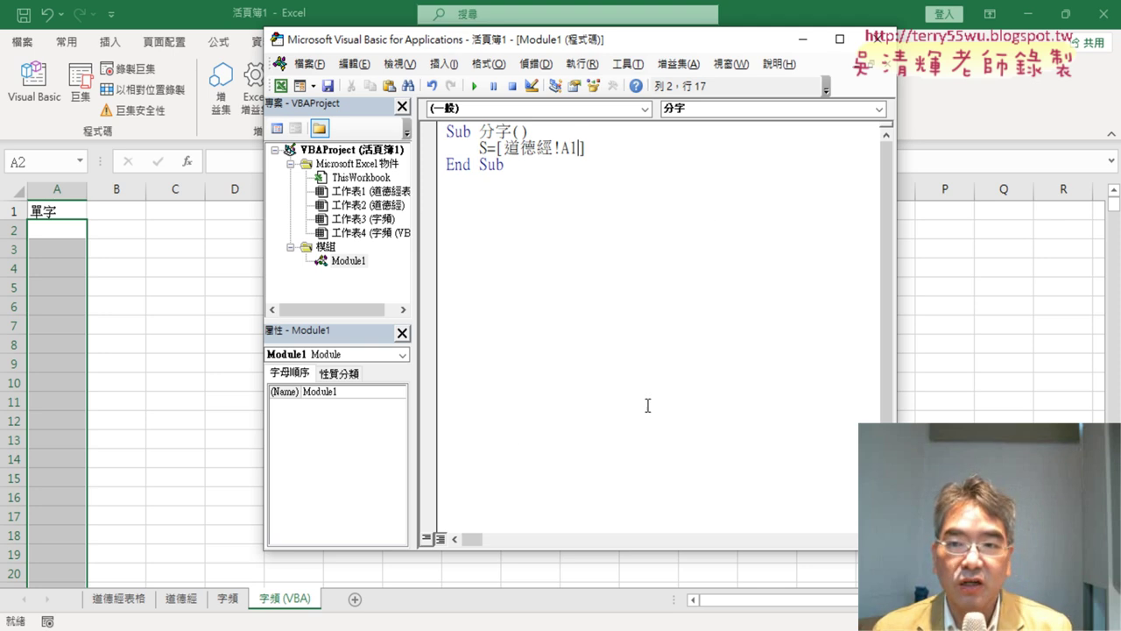
left_click(694, 175)
Step: Highlight the [道德經!A1] reference, the A1 cell and the variable S to explain the assignment
left_click_drag(604, 149, 512, 149)
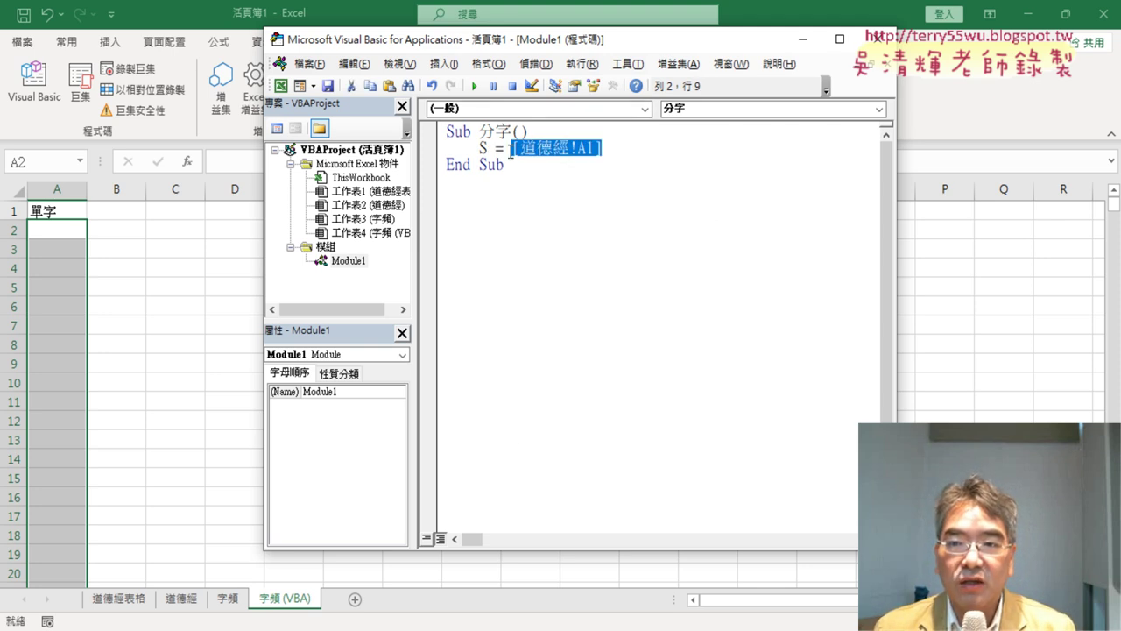
left_click_drag(595, 151, 582, 153)
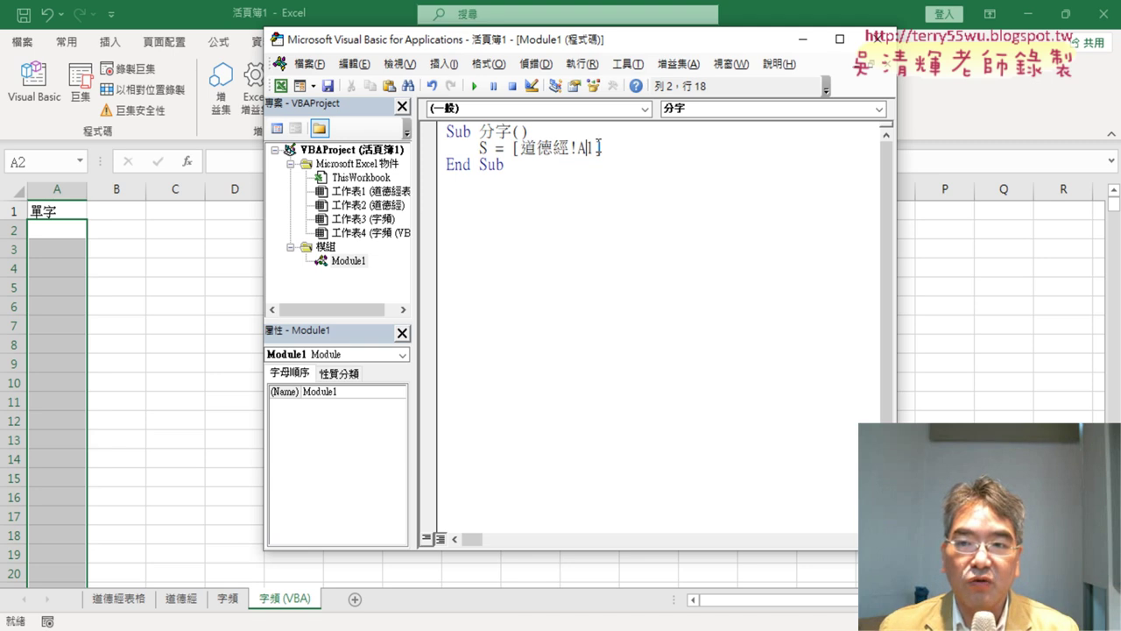
double_click(484, 147)
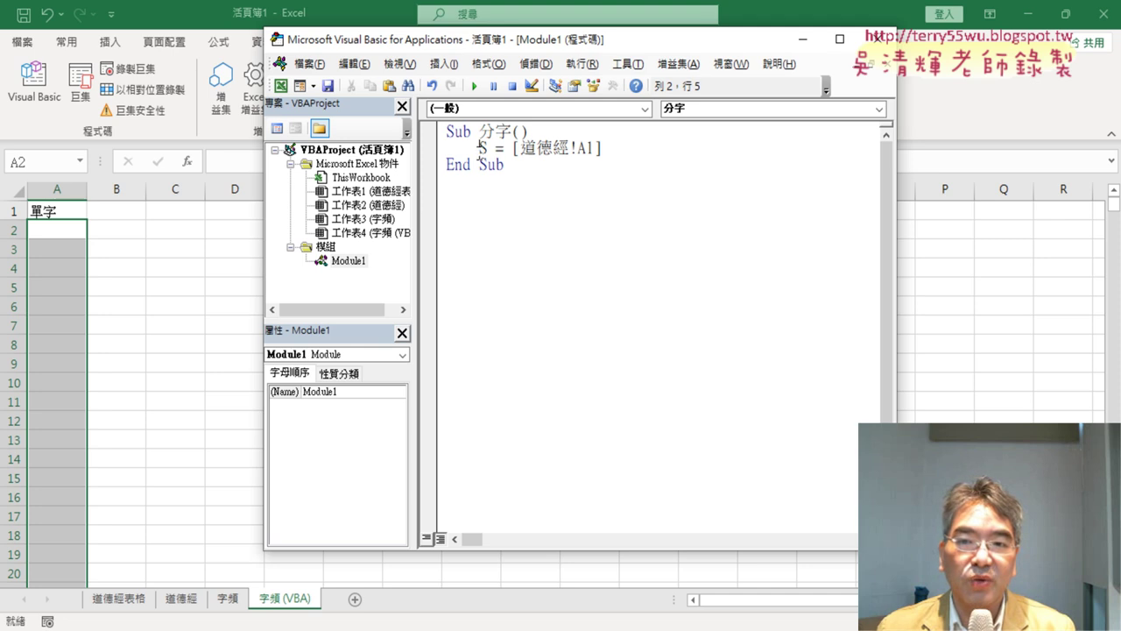
left_click_drag(479, 149, 489, 149)
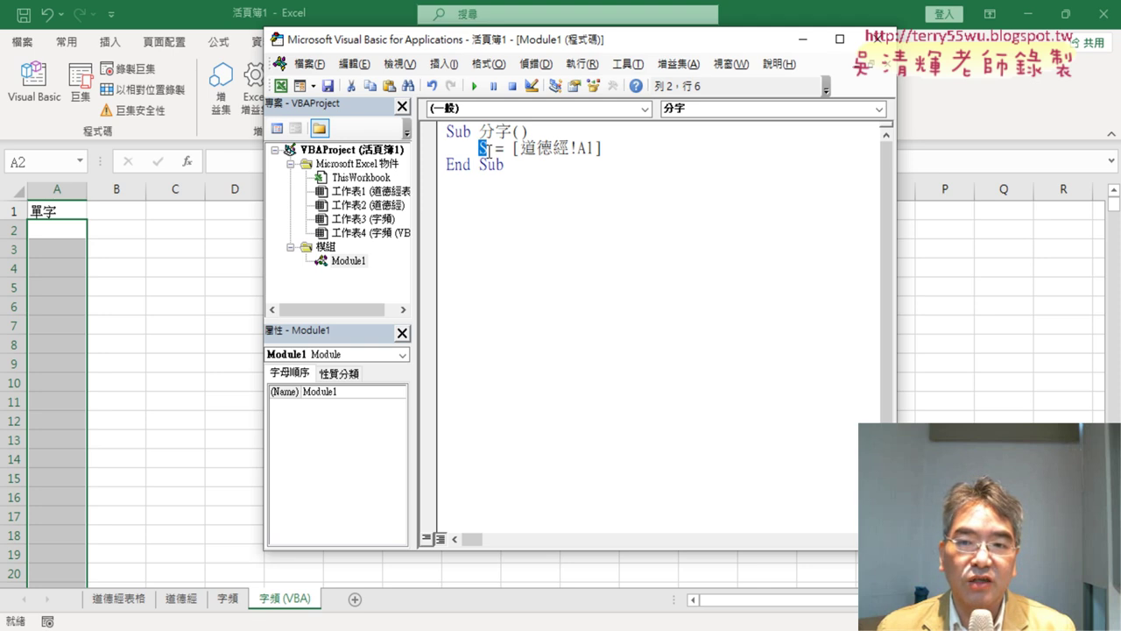
left_click(611, 150)
Step: Add a For i = 1 To Len(S) … Next loop below the assignment
key("Return")
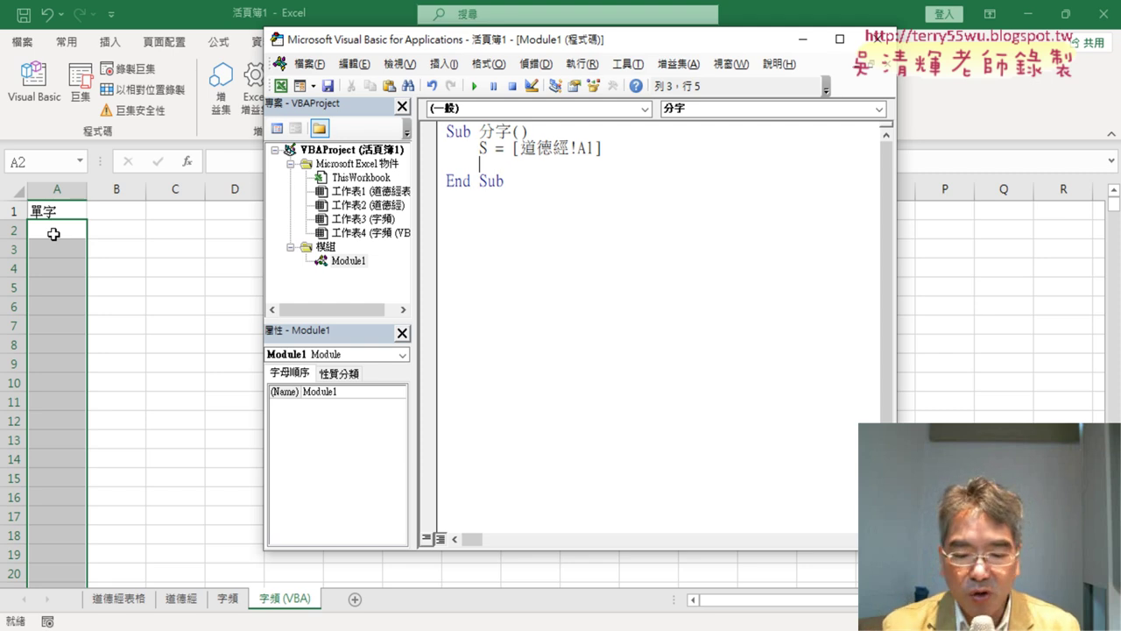
type("for ")
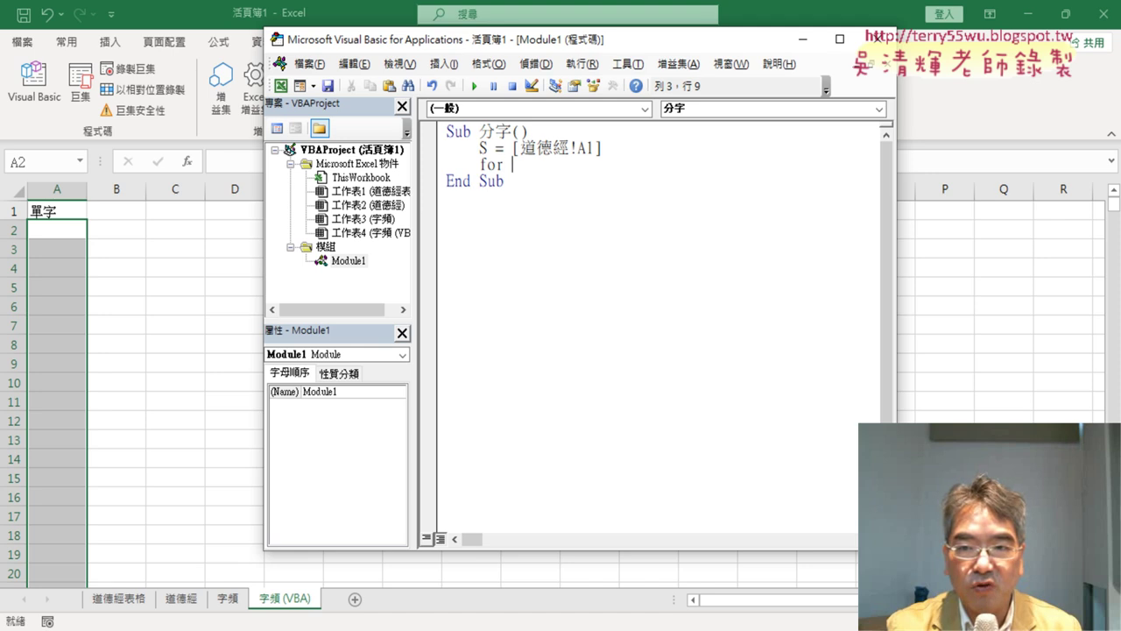
type("i=")
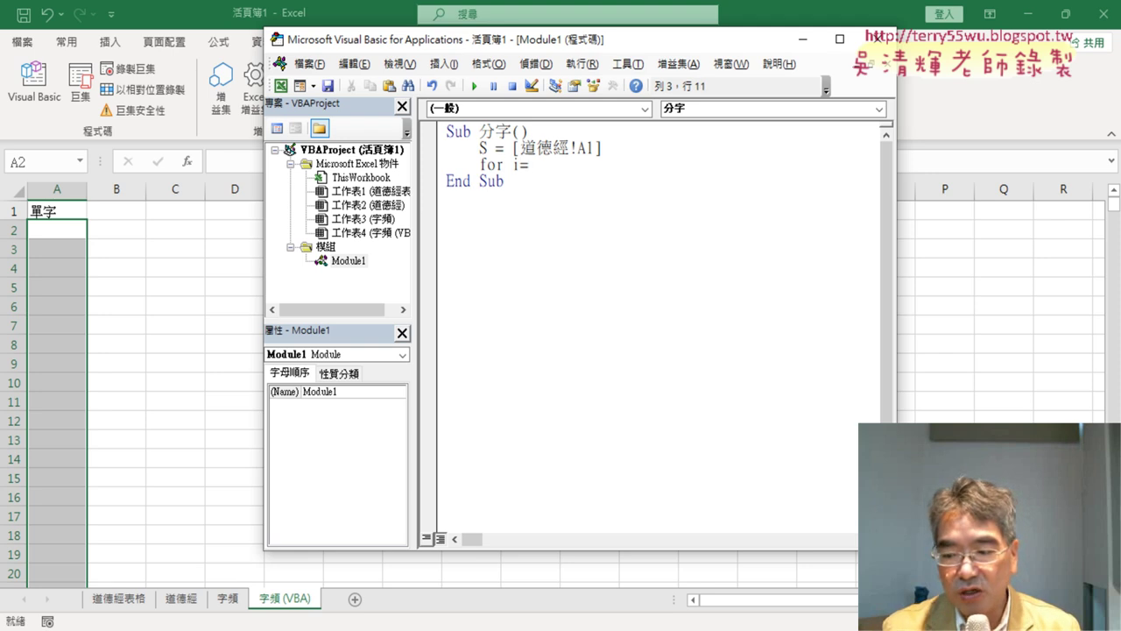
type("1")
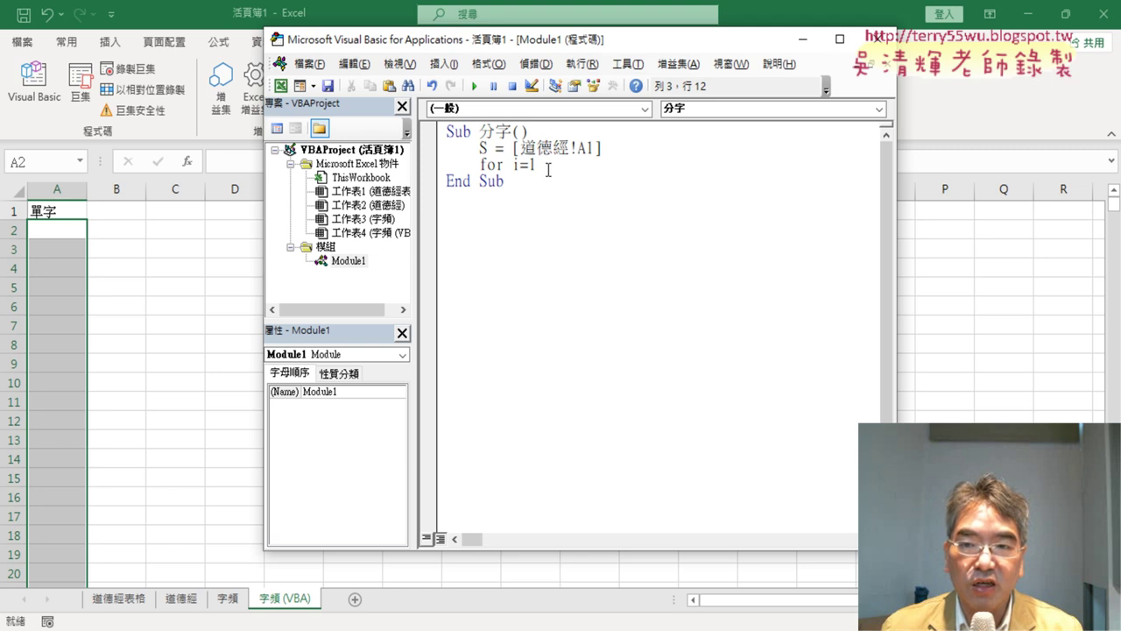
type(" to ")
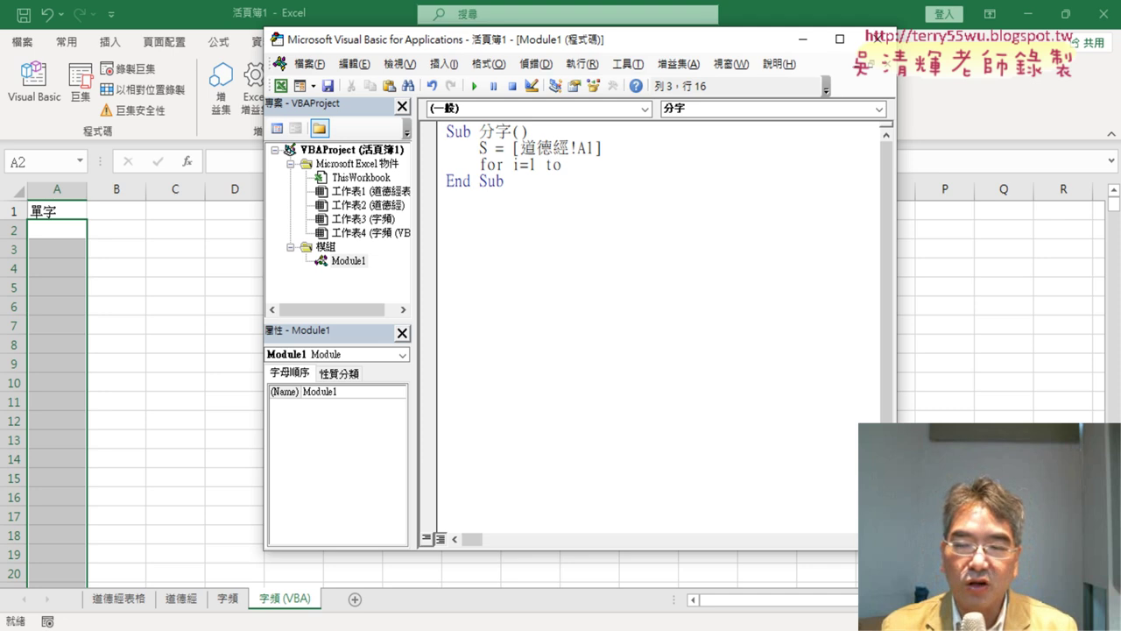
type("52")
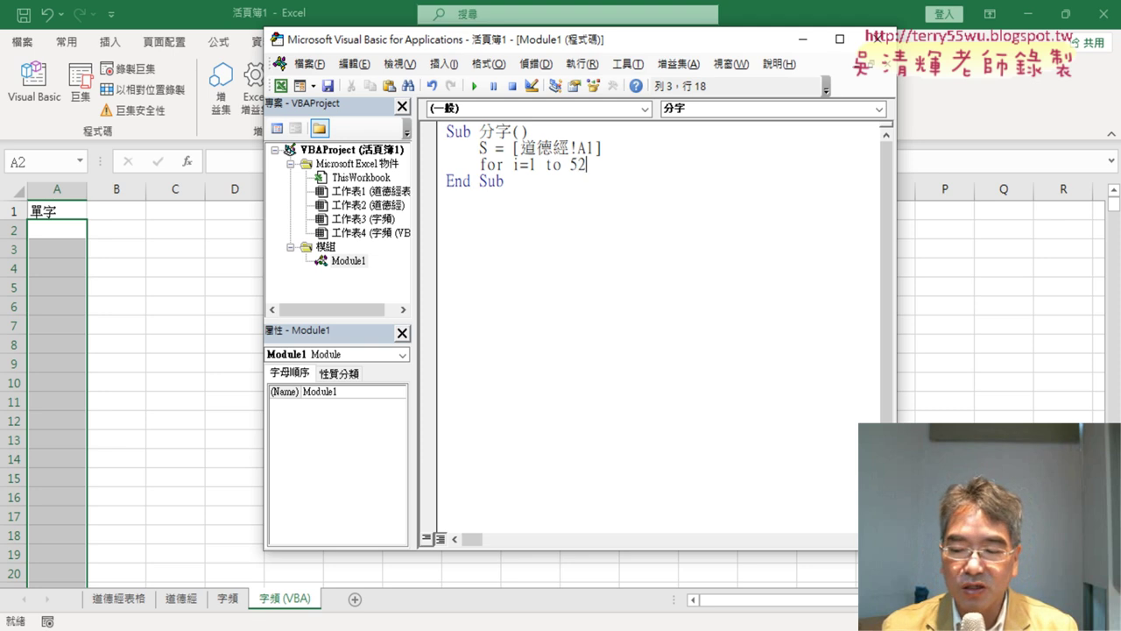
type("7")
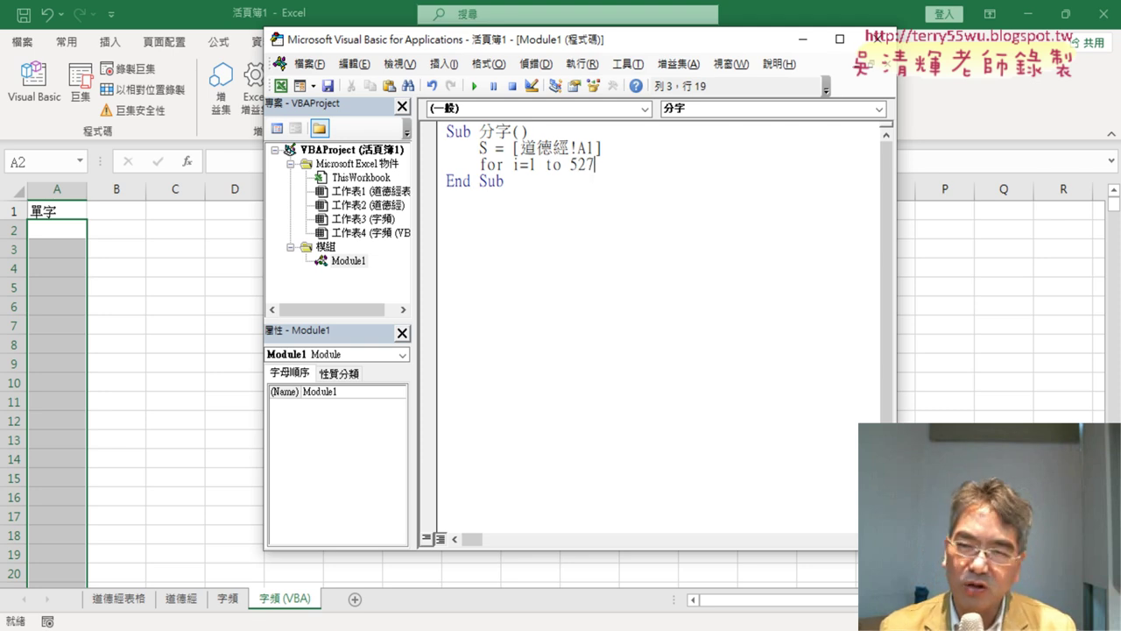
key("BackSpace")
key("BackSpace")
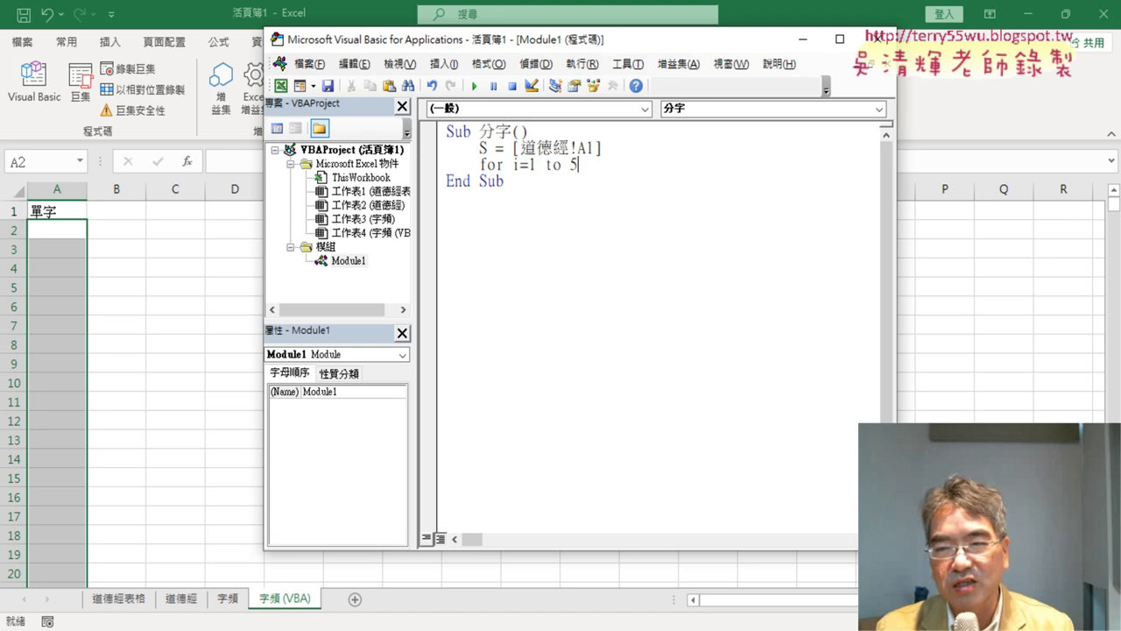
key("BackSpace")
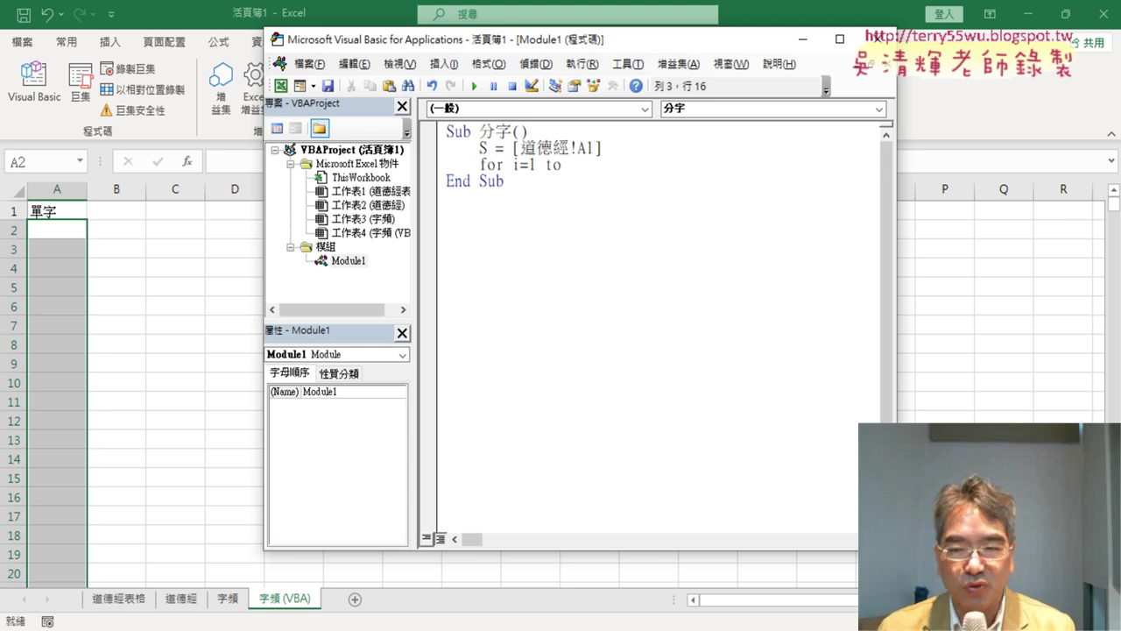
type("le")
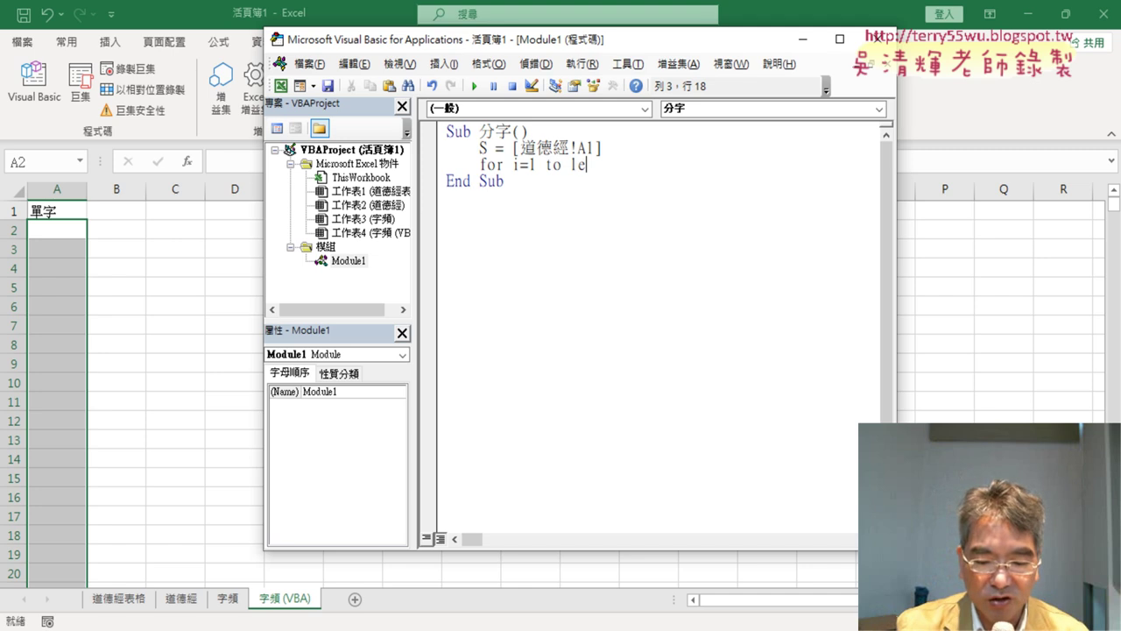
type("n(")
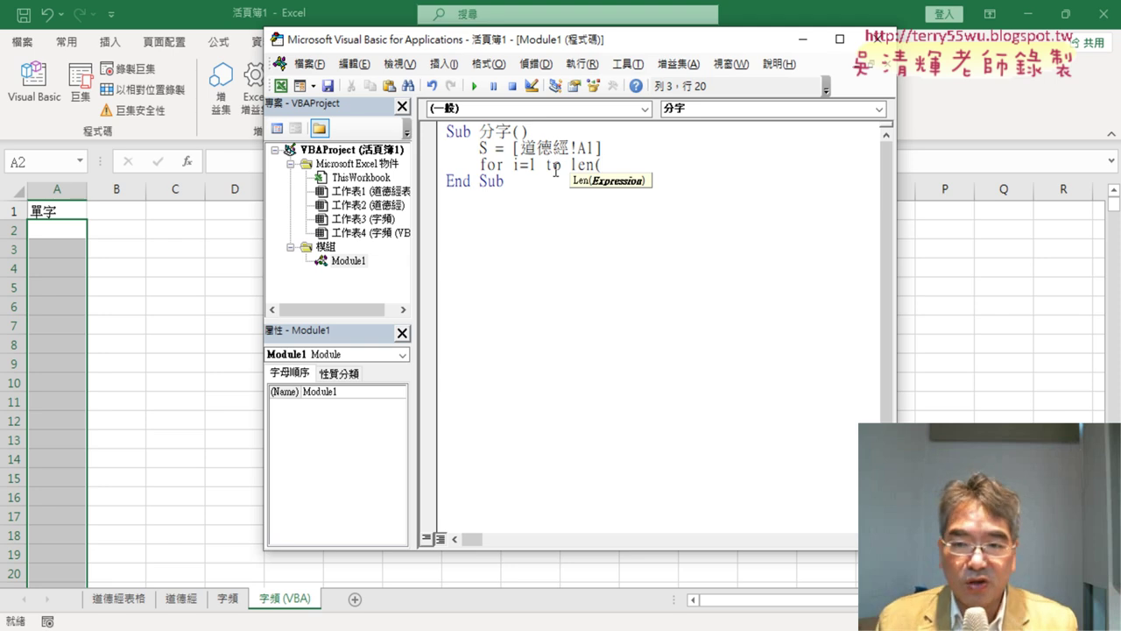
type("S")
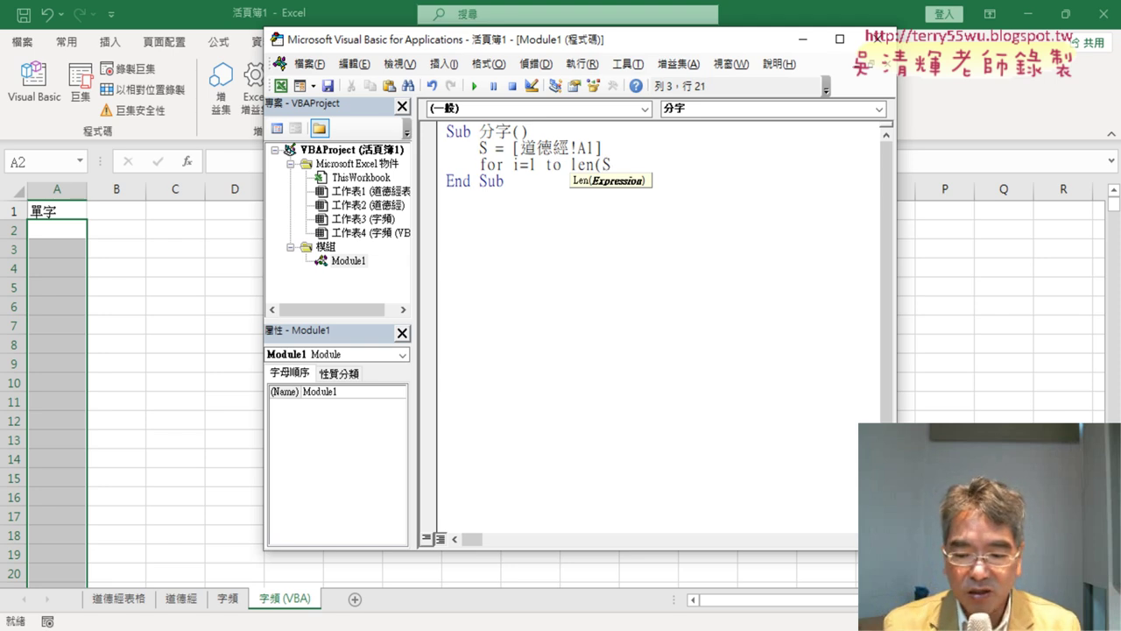
type(")")
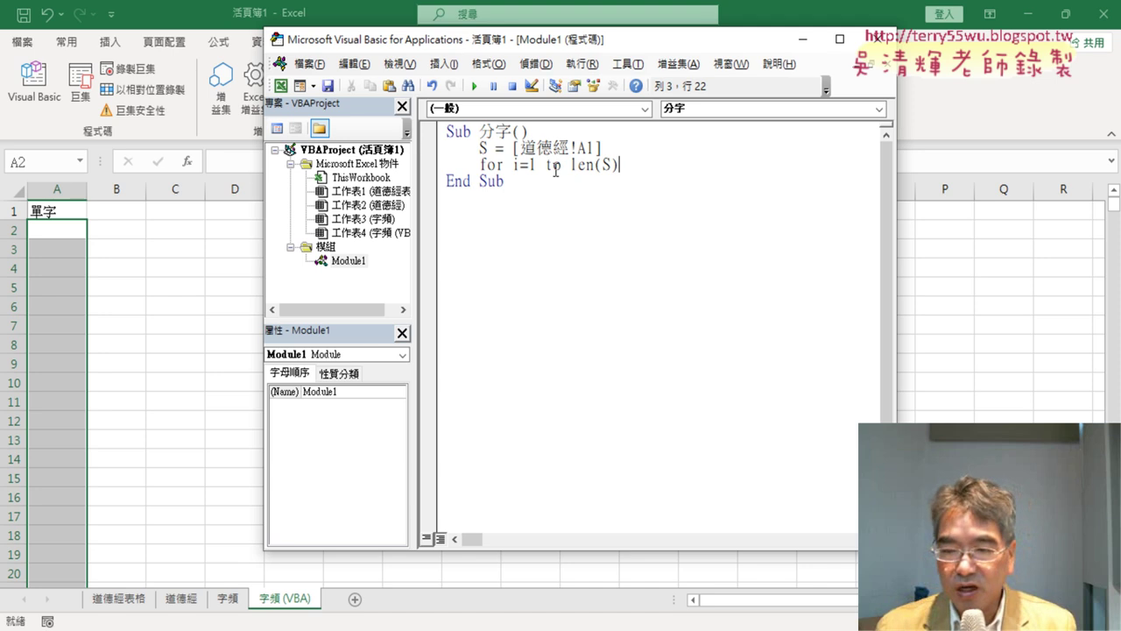
key("Return")
key("Return")
type("ne")
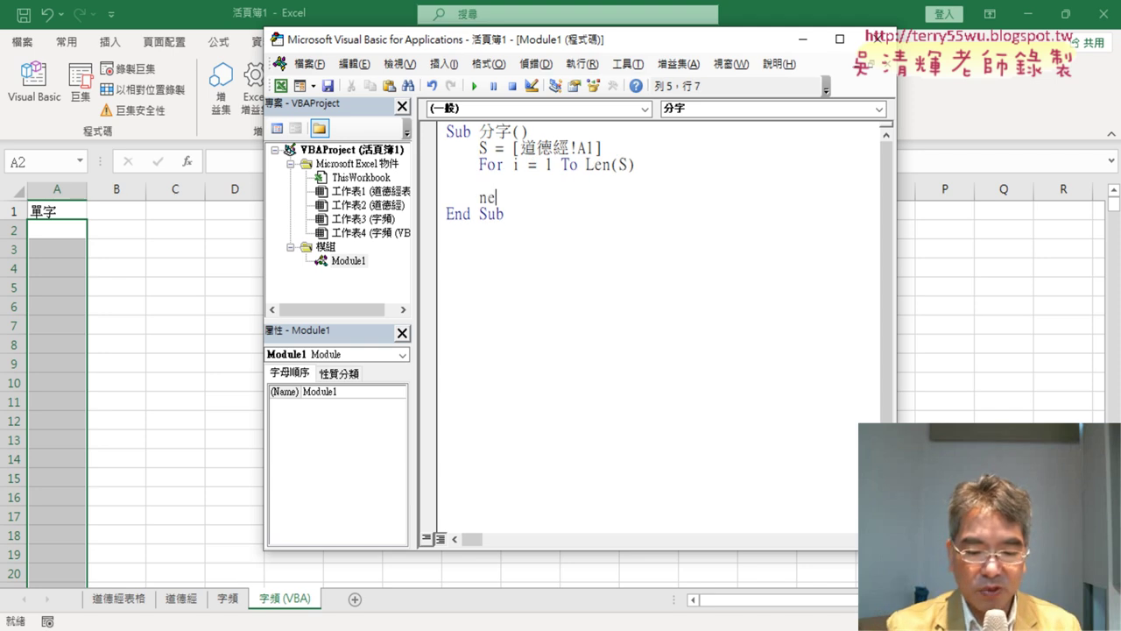
type("xt")
Step: Highlight the start value 1 and the Len(S) limit, then indent the blank loop body line
left_click(761, 166)
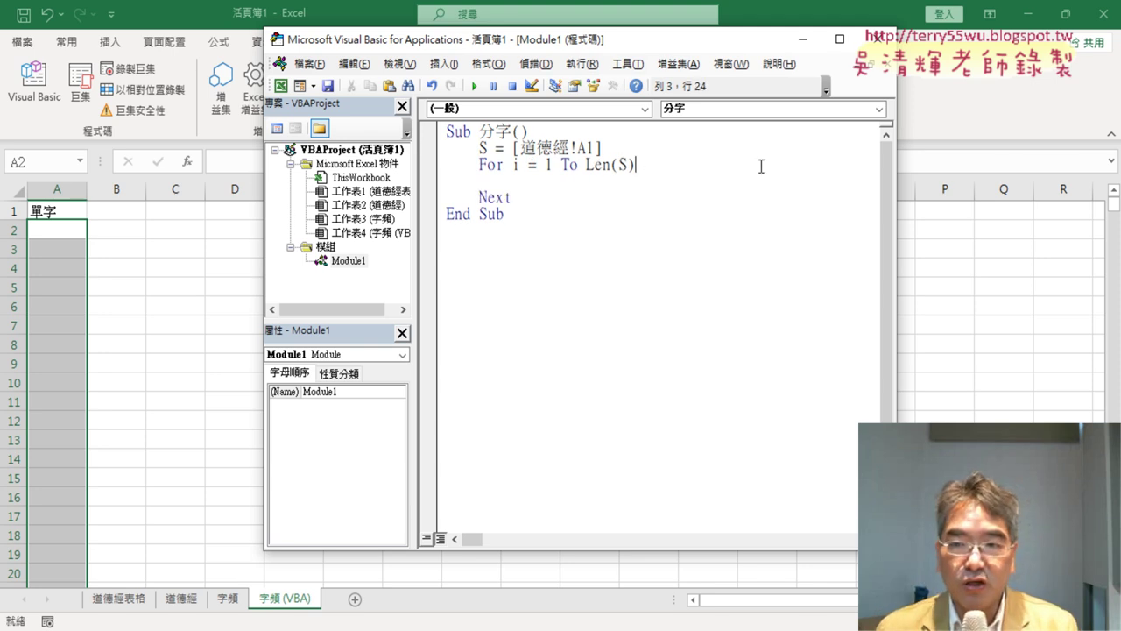
double_click(549, 165)
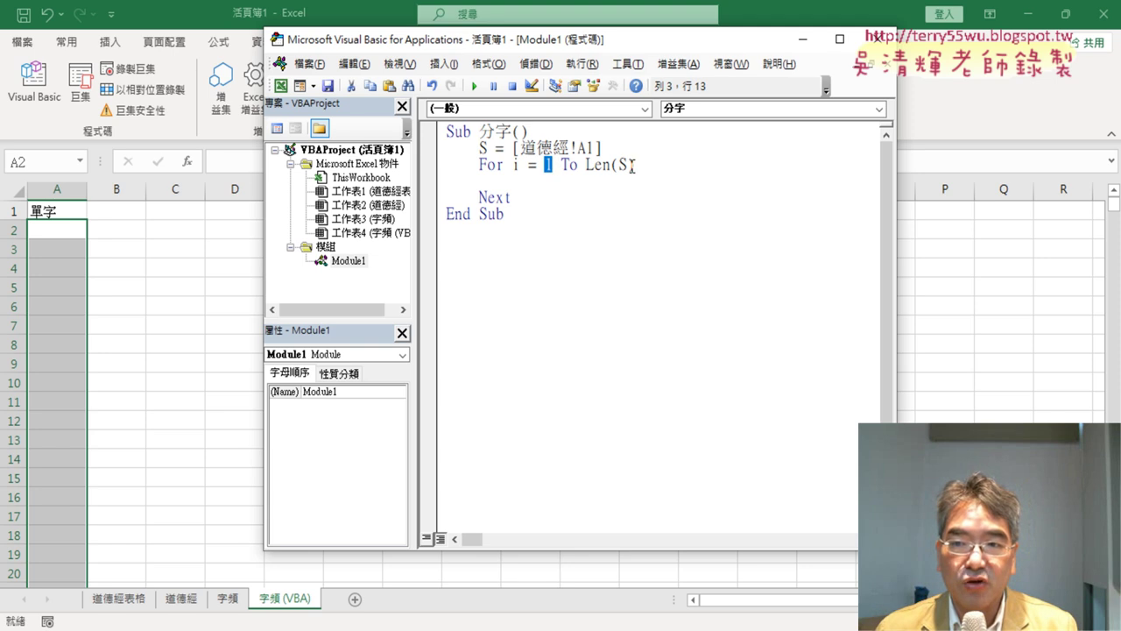
left_click_drag(634, 165, 586, 164)
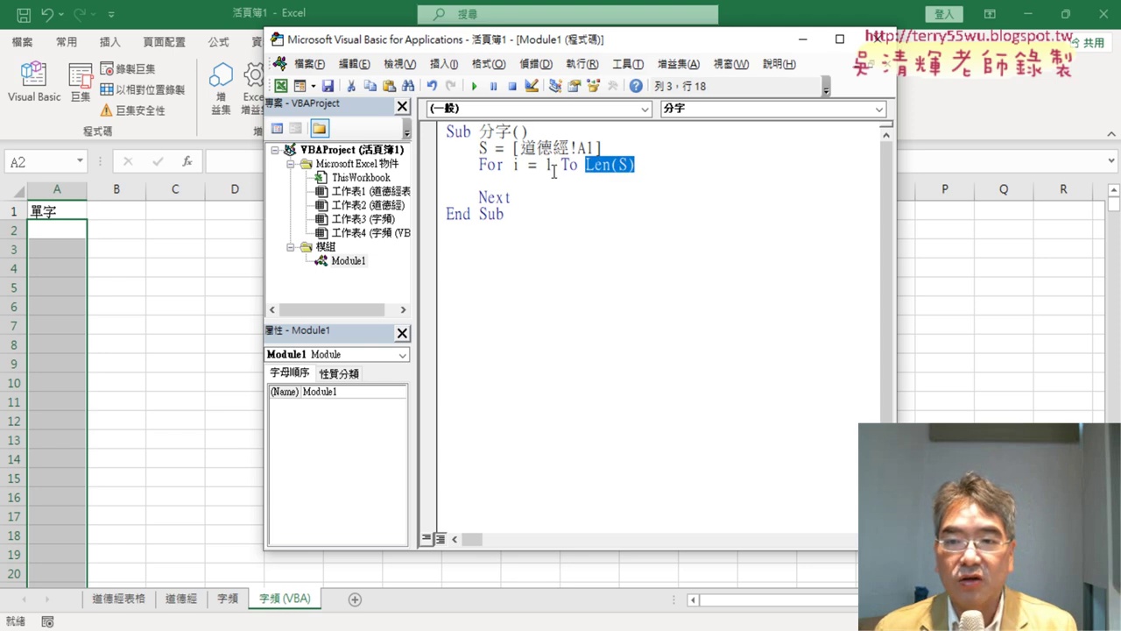
left_click(543, 177)
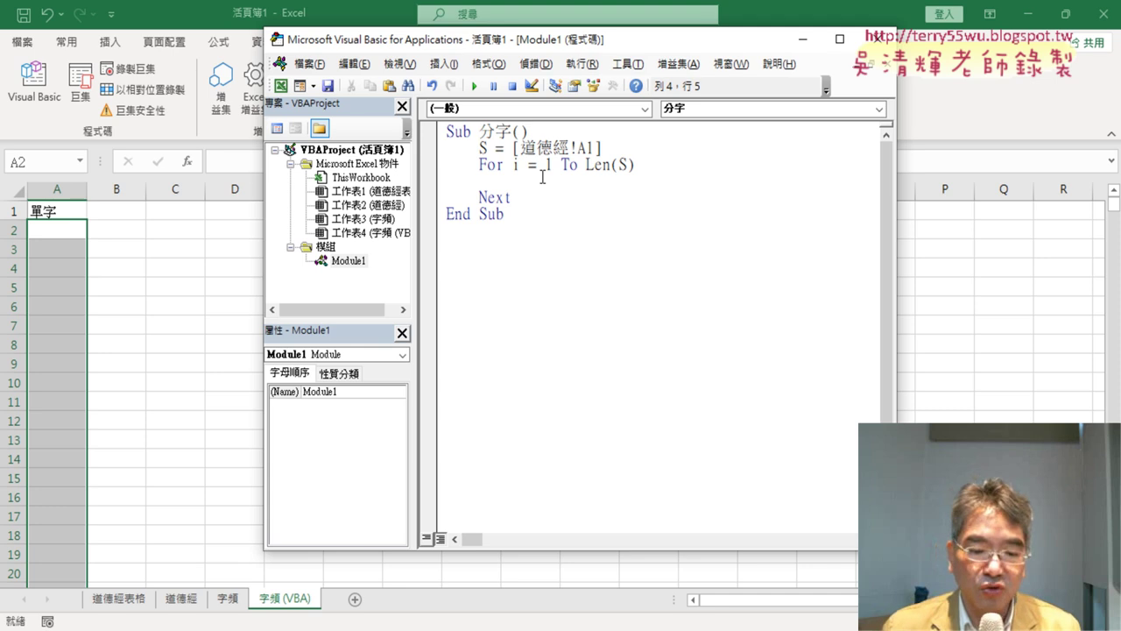
key("Tab")
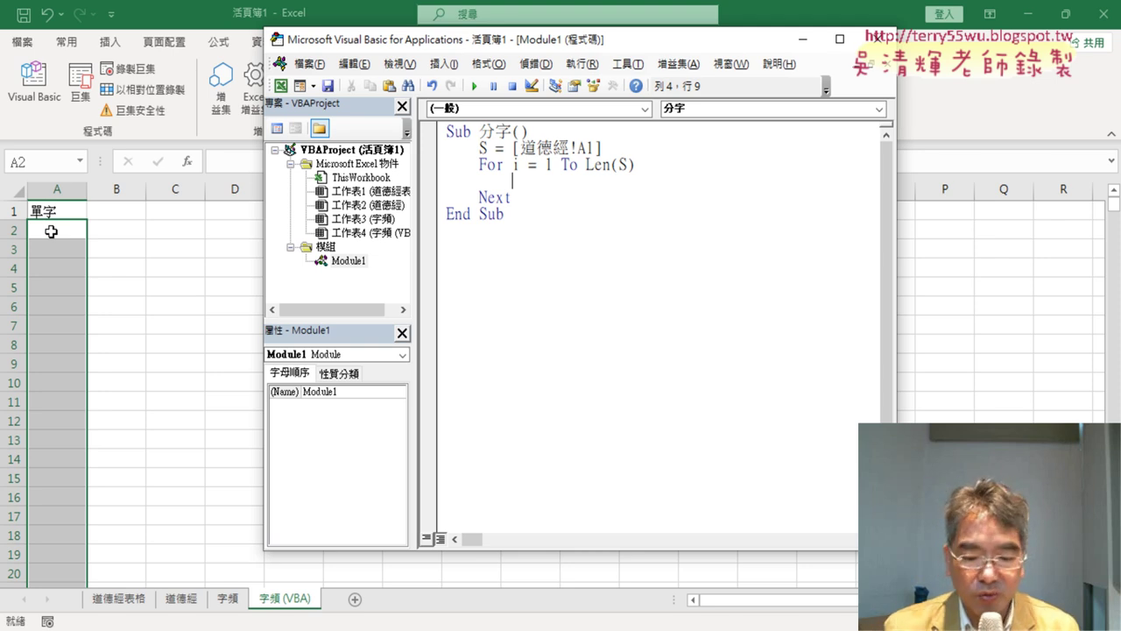
Step: Type the loop body Cells(i+1,"A")=Mid(S,i,1) inside the For…Next loop
type("cell")
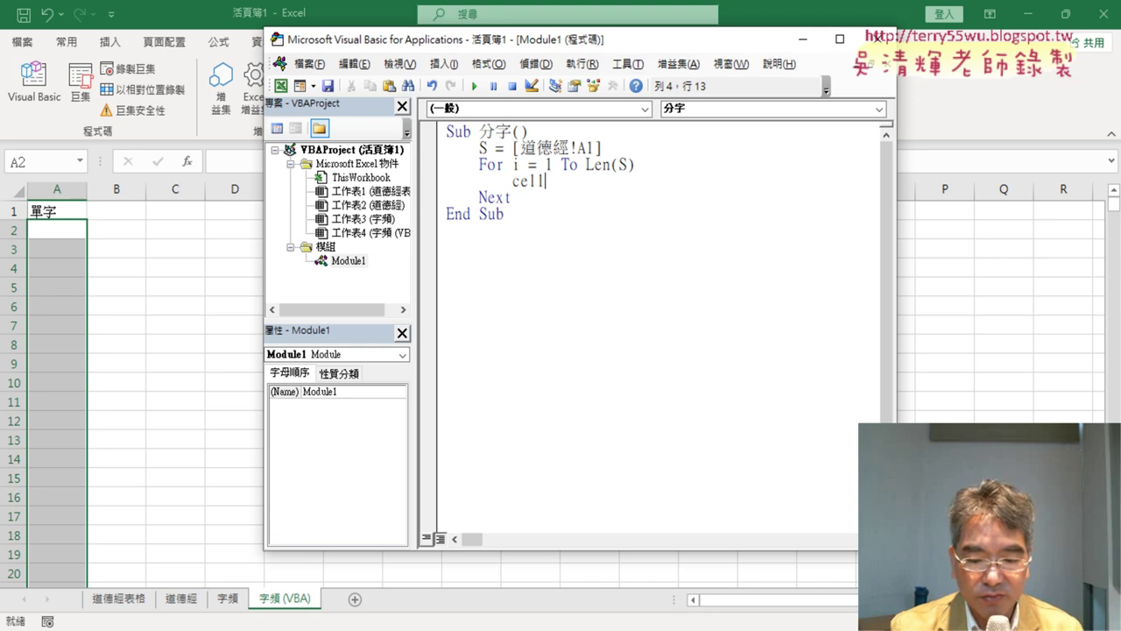
type("s(")
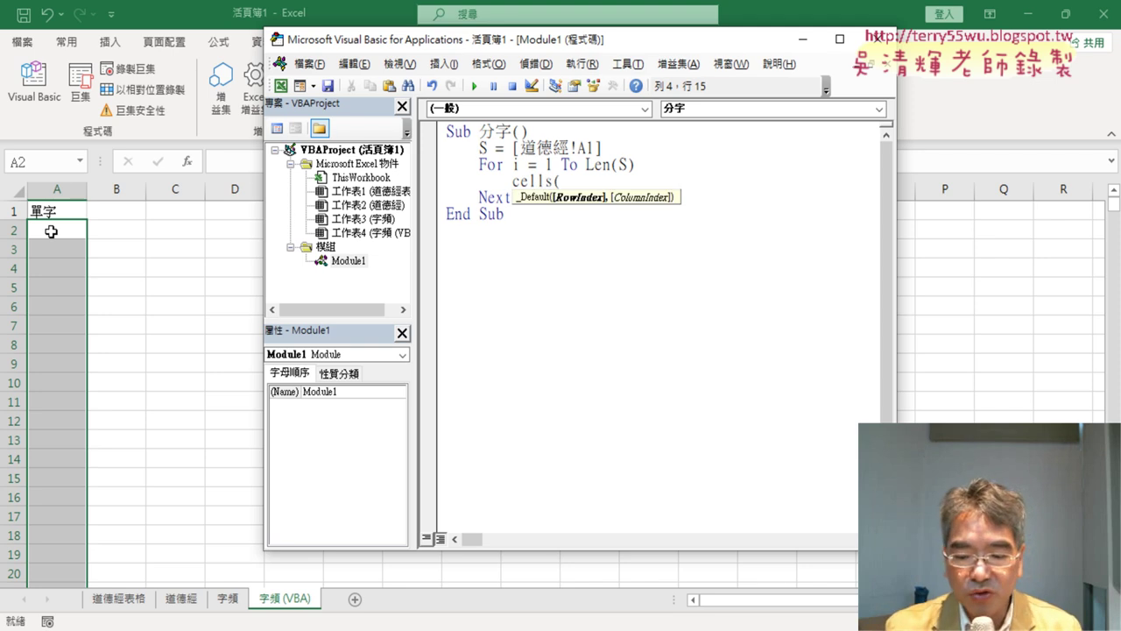
type("i")
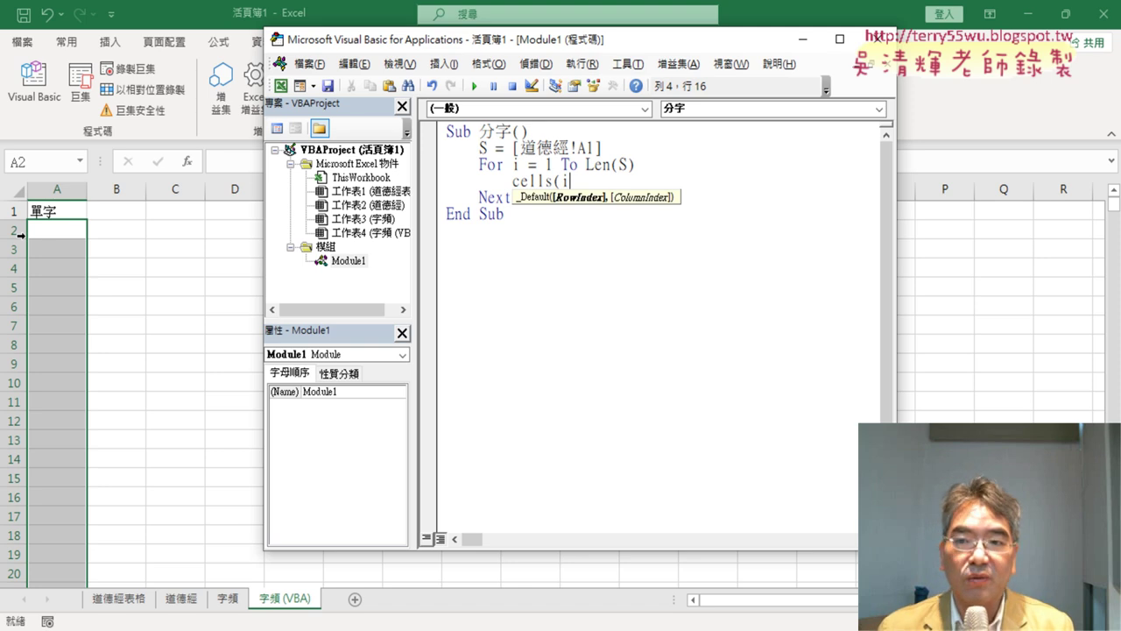
type("+1")
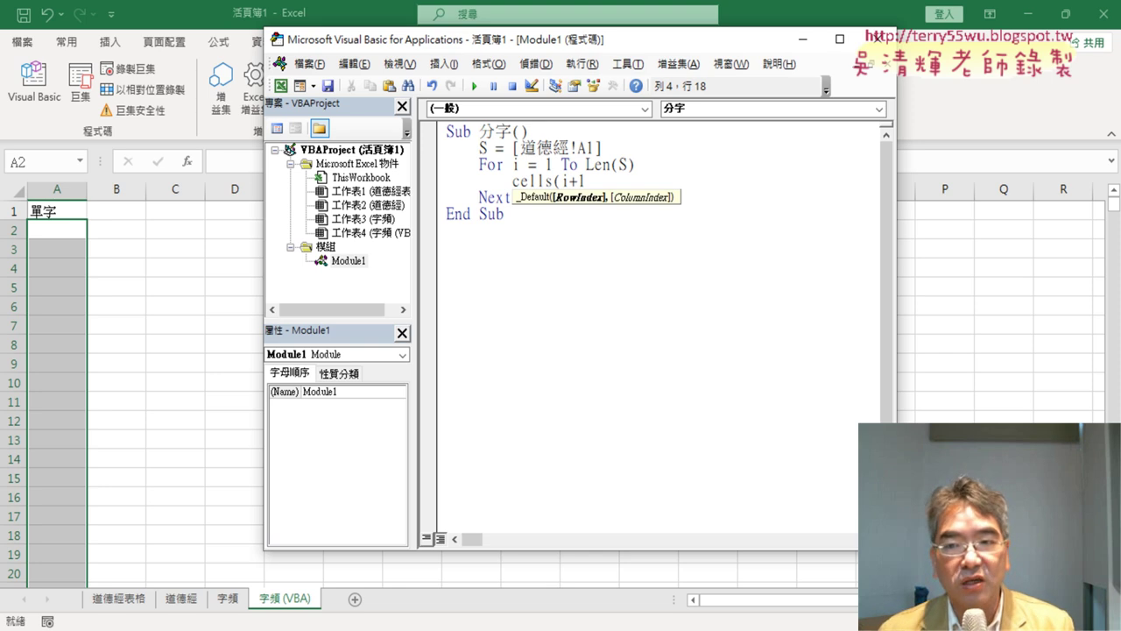
type(",")
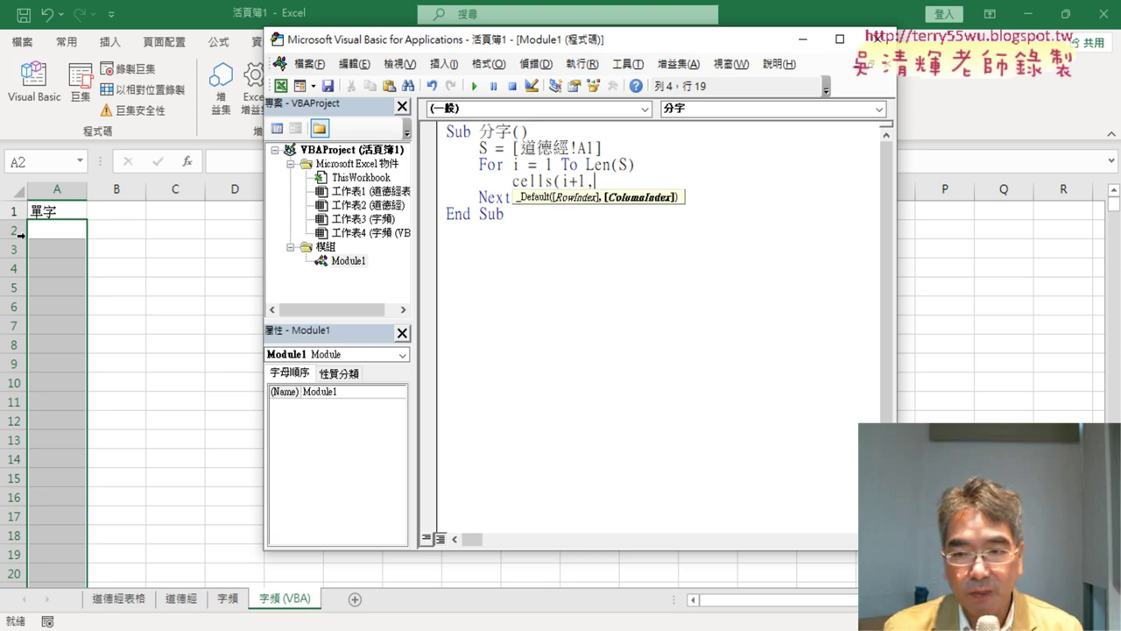
type("\"")
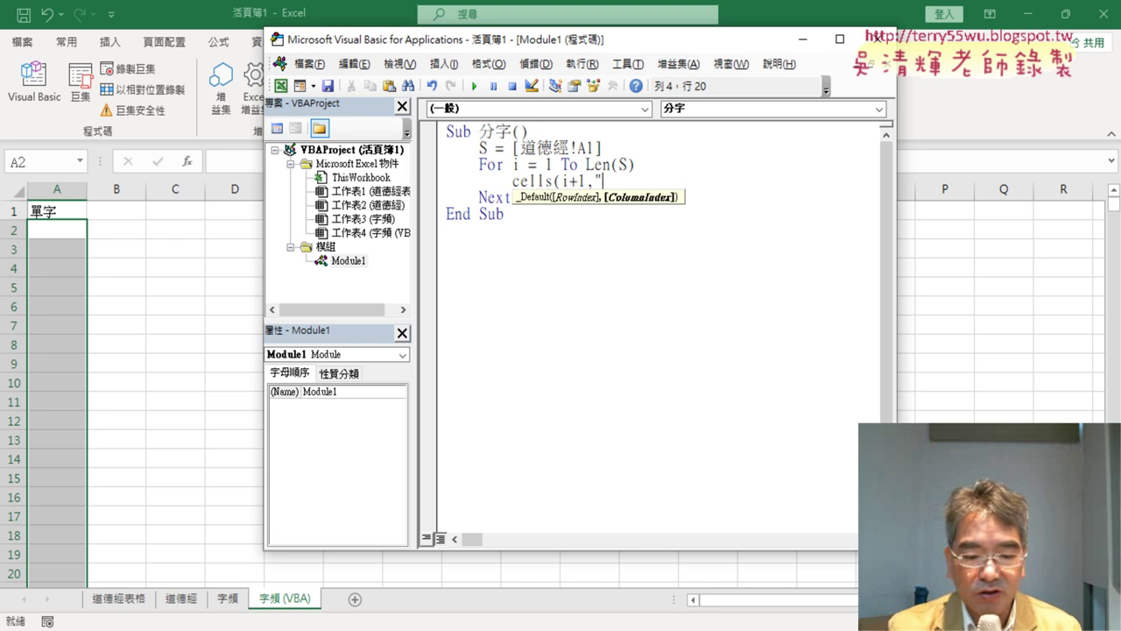
type("A\"")
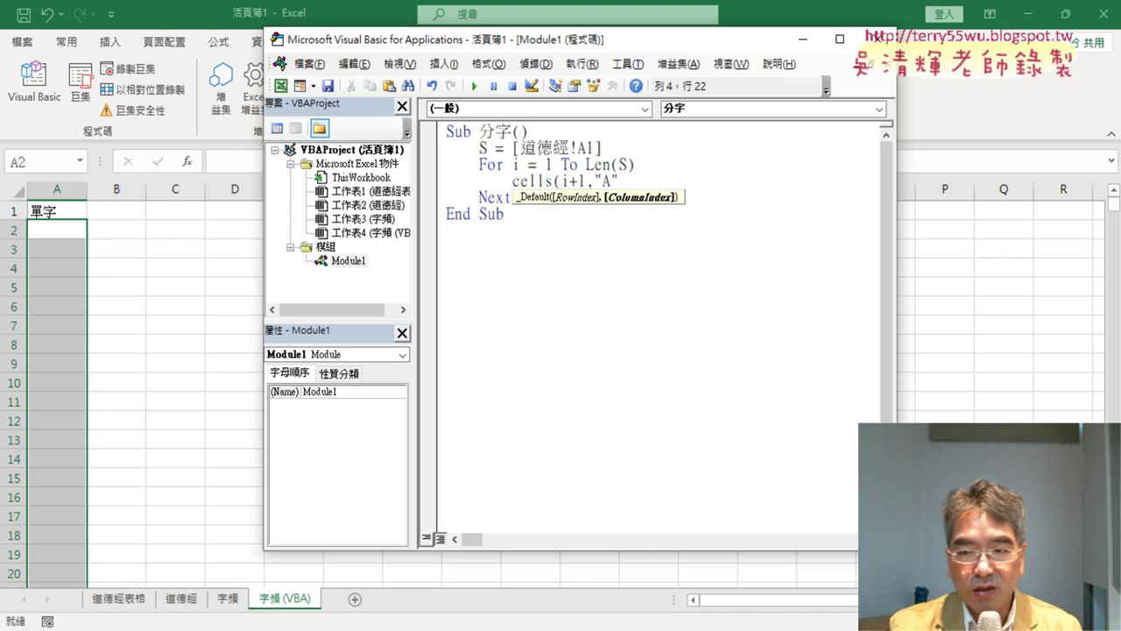
type(")")
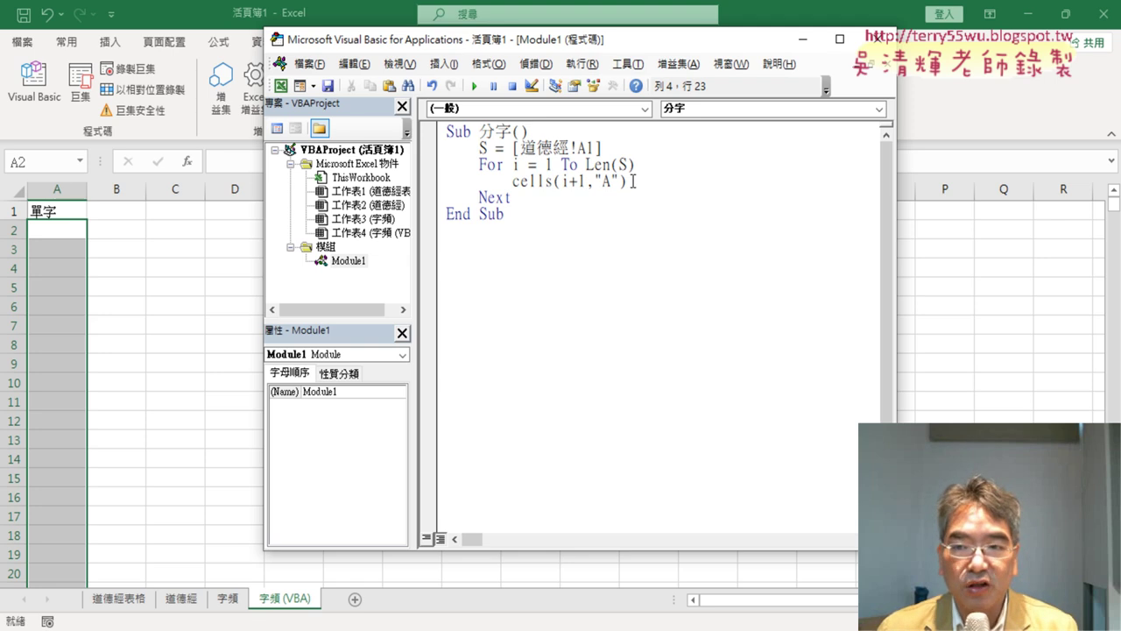
type("=")
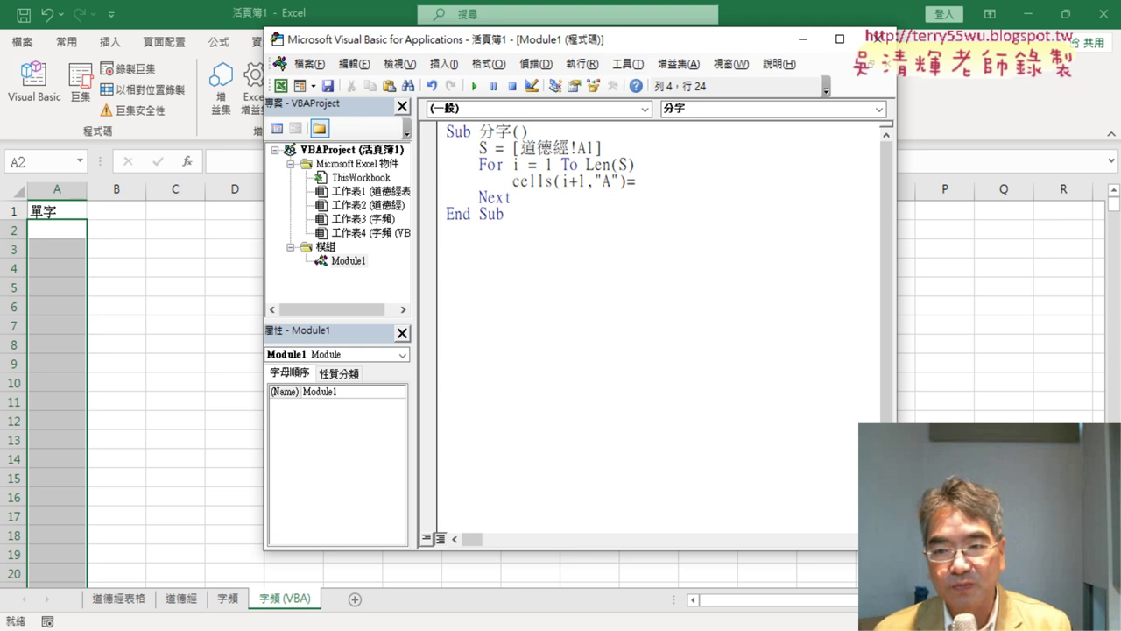
type("mid")
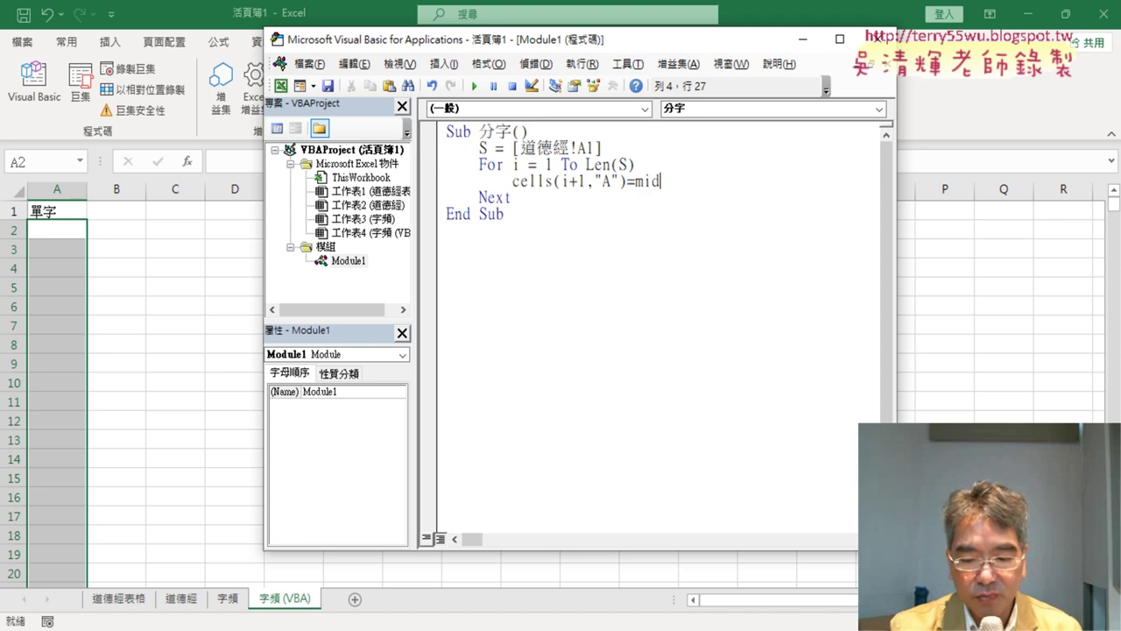
type("(")
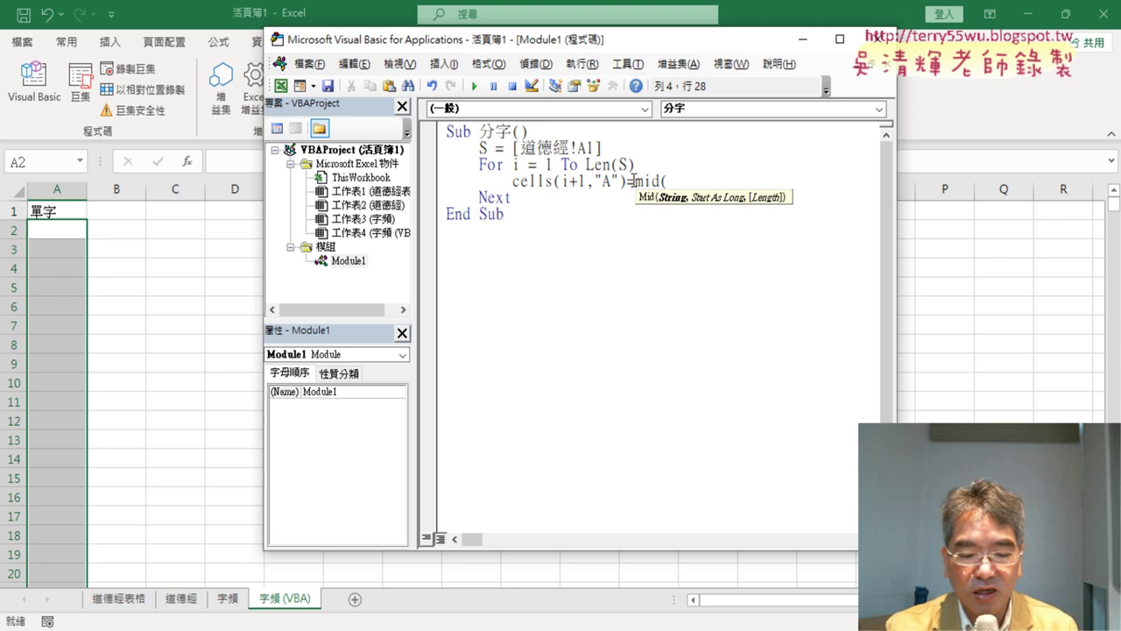
type("S")
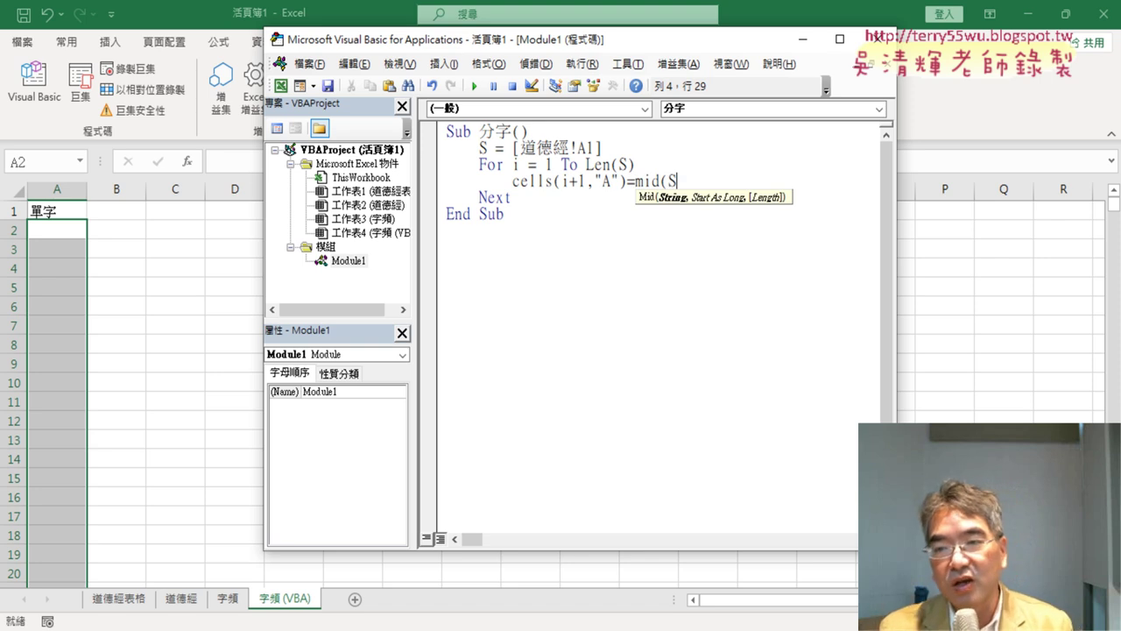
type(",")
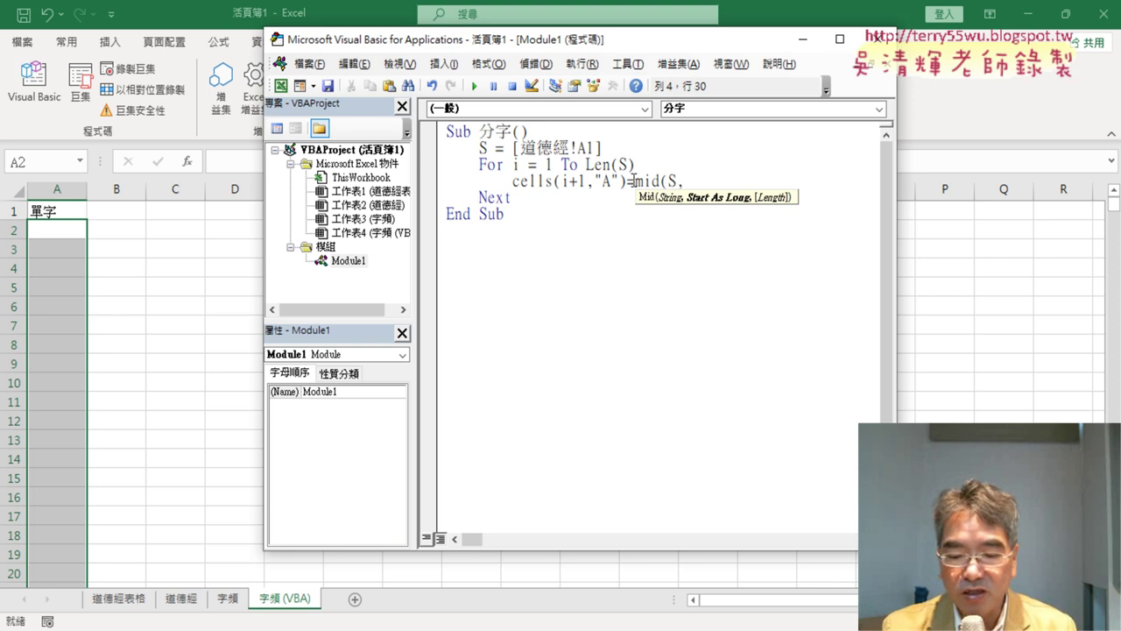
type("i")
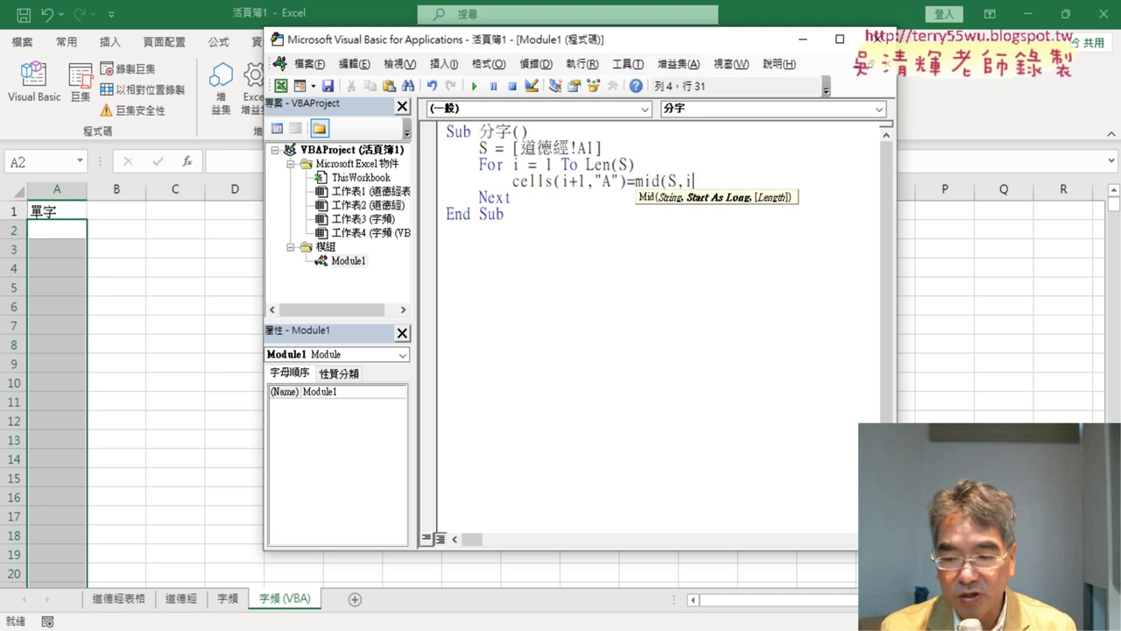
type(",1")
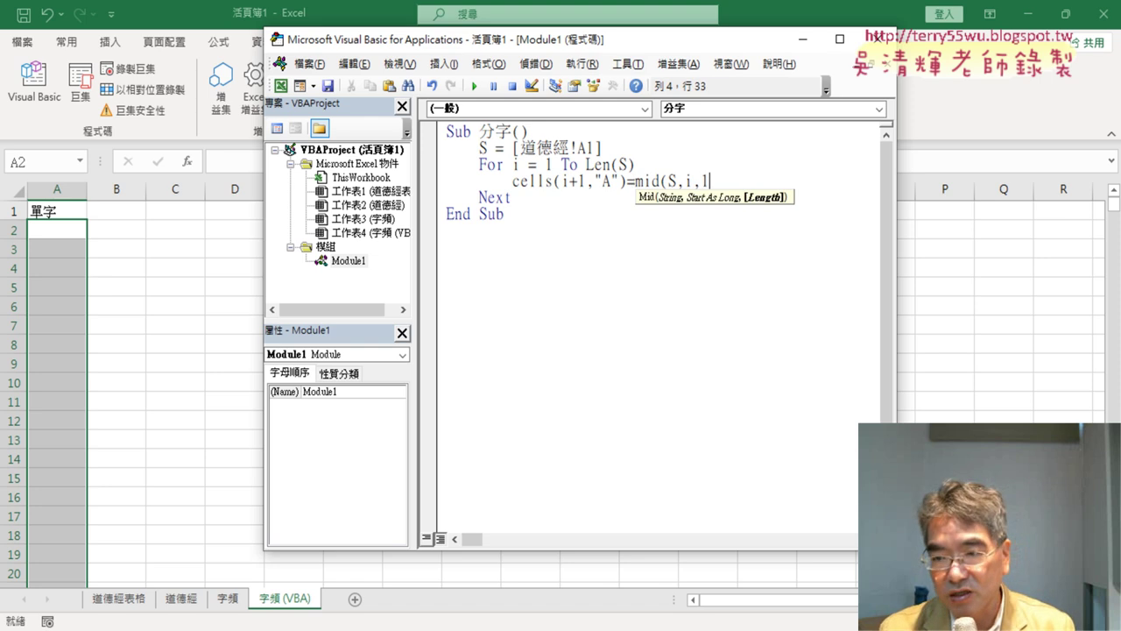
type(")")
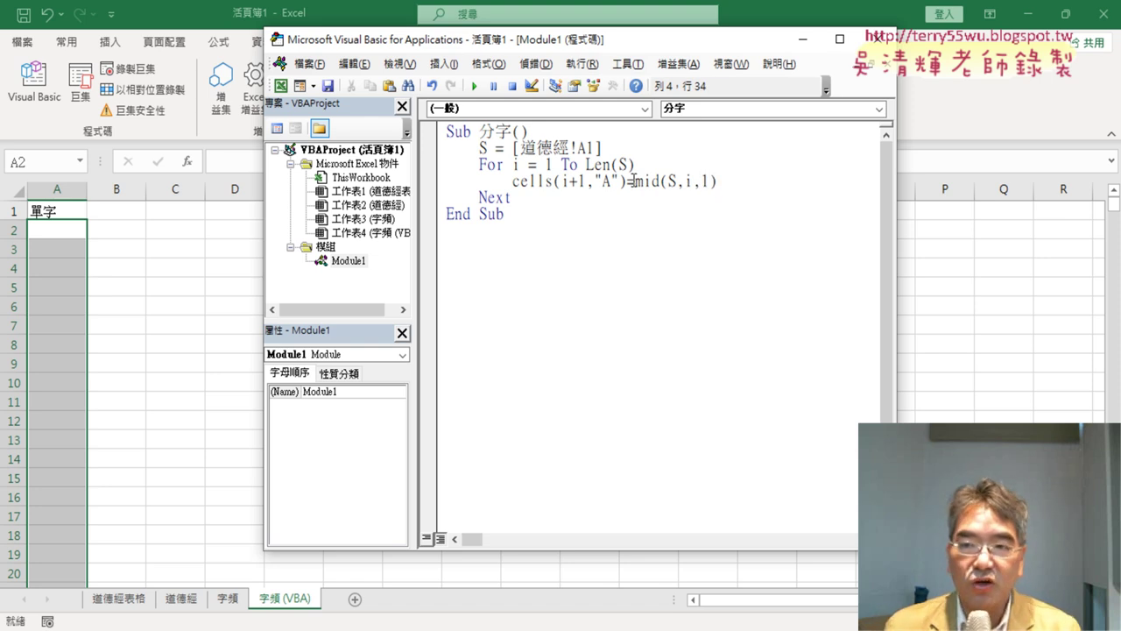
Step: Let the Cells line reformat, highlight Mid(S, i, 1) to explain it, and open the 偵錯 (Debug) menu
left_click(719, 279)
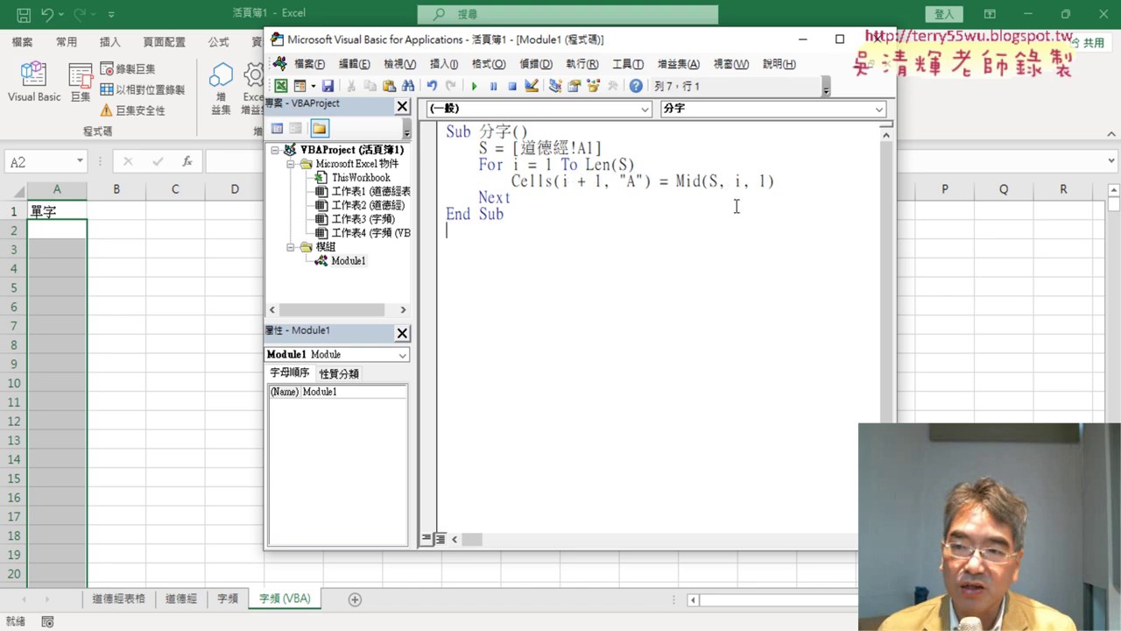
left_click(679, 181)
left_click_drag(677, 180, 775, 181)
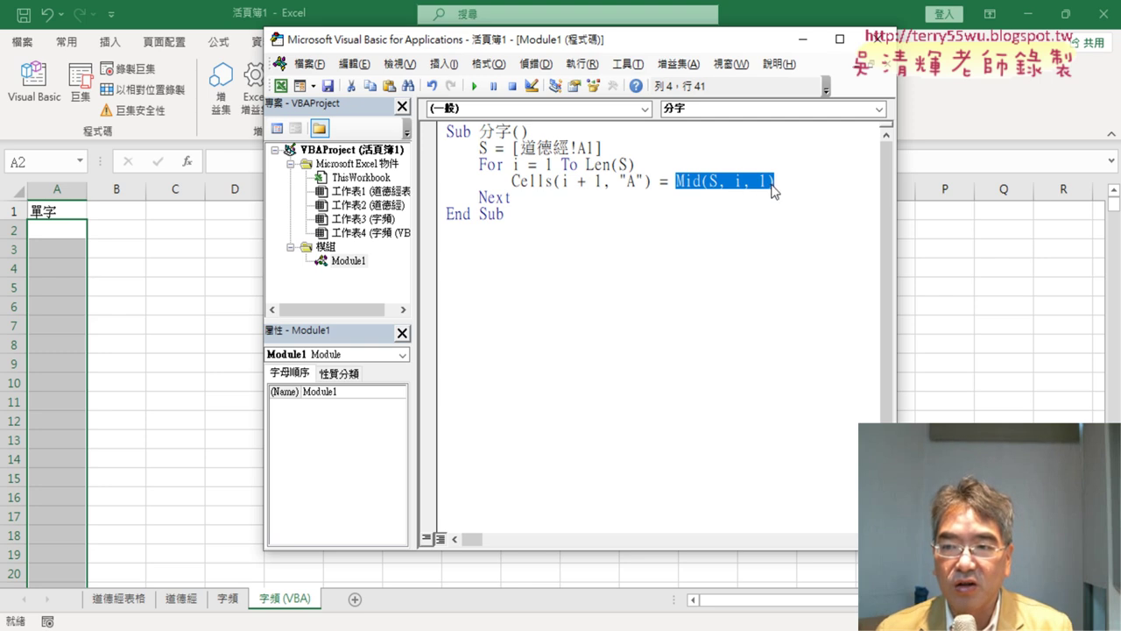
left_click_drag(775, 181, 675, 180)
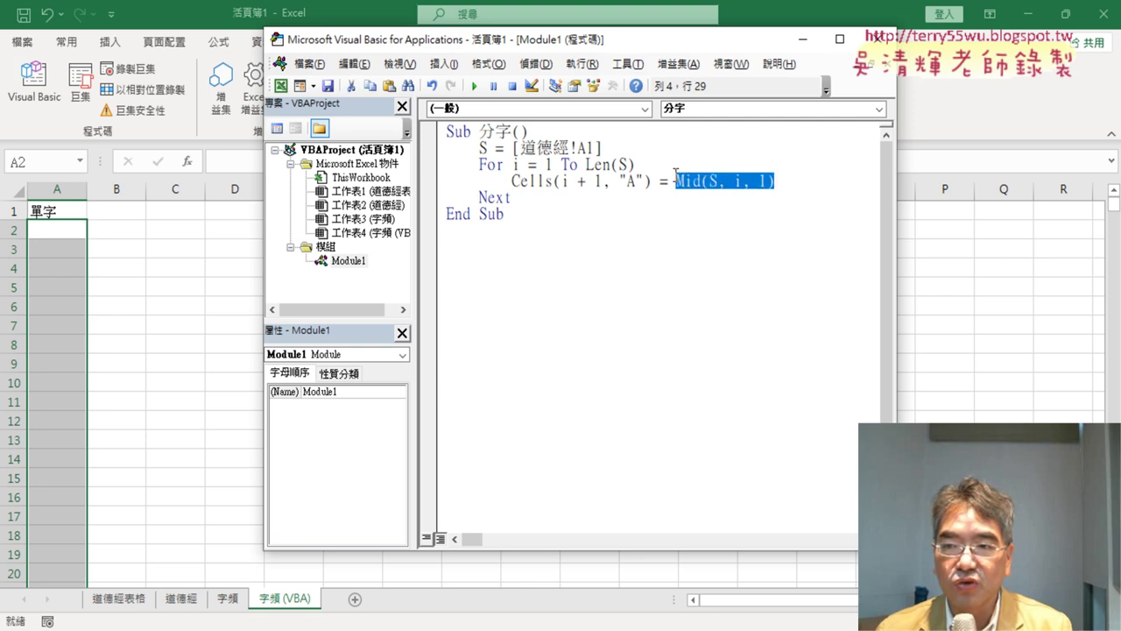
left_click(544, 182)
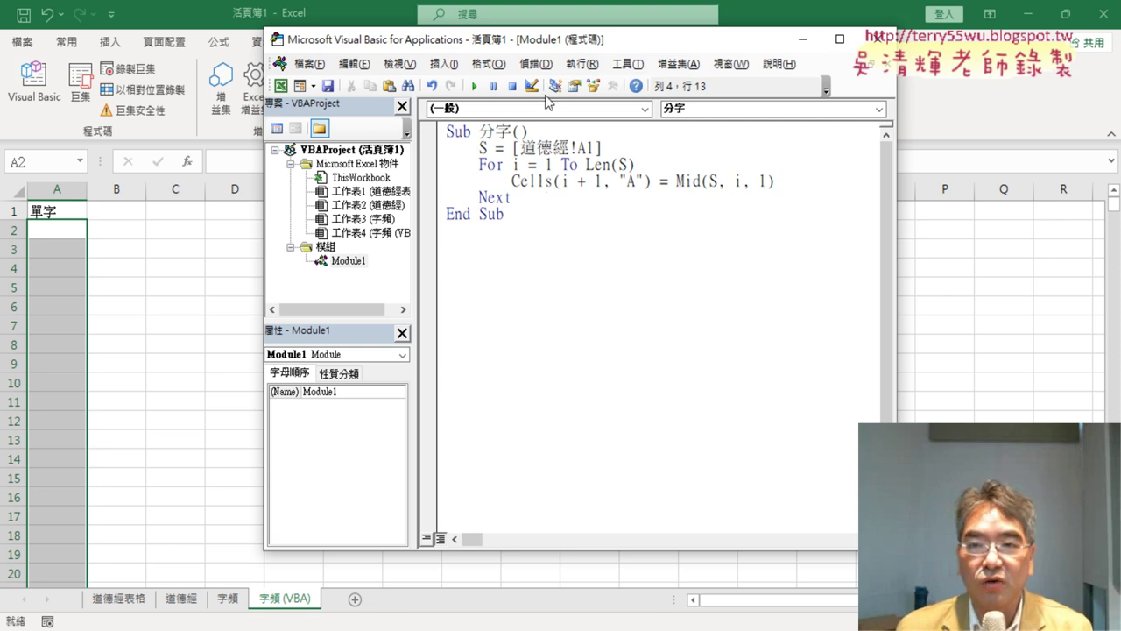
left_click(535, 64)
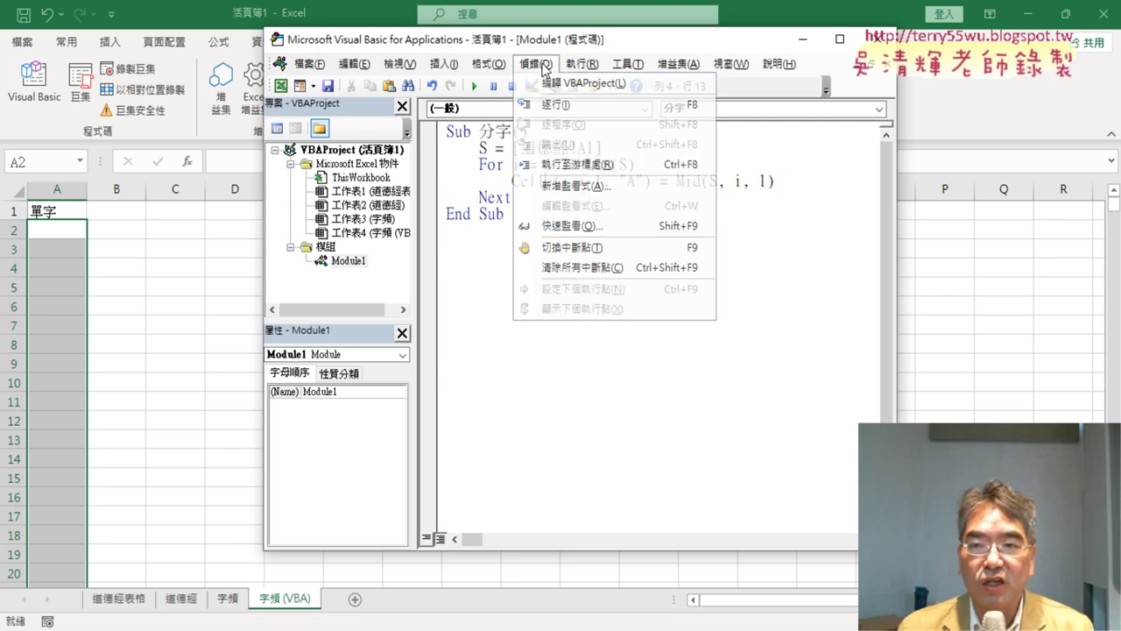
Step: Step into 分字 up to the Cells line, inspecting the values of S, Len(S) and i + 1
left_click(572, 105)
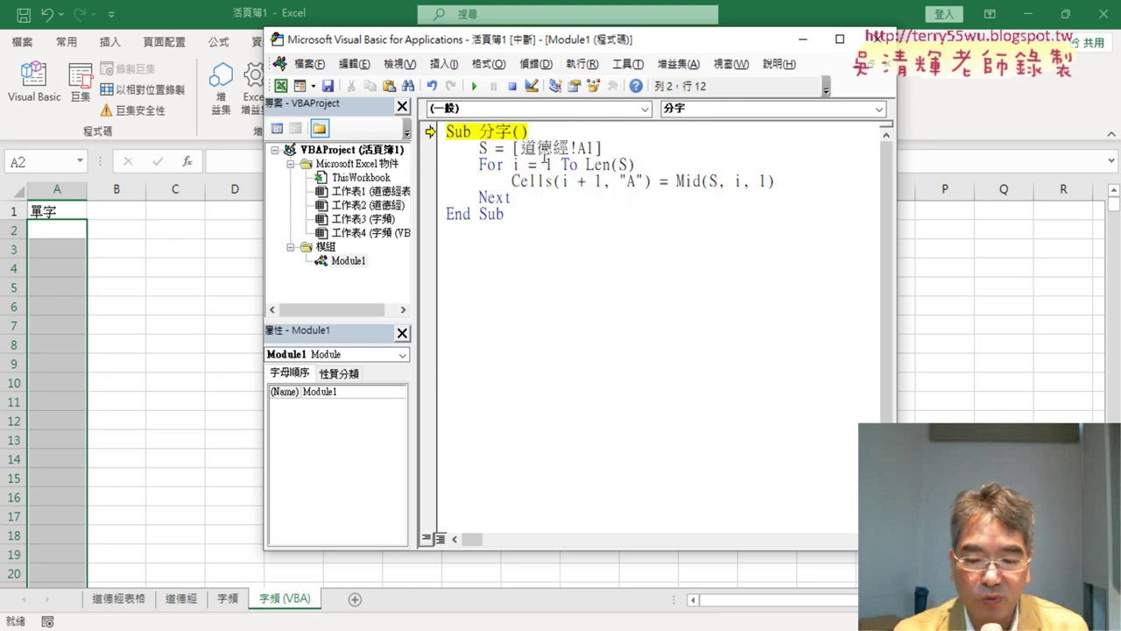
key("F8")
key("F8")
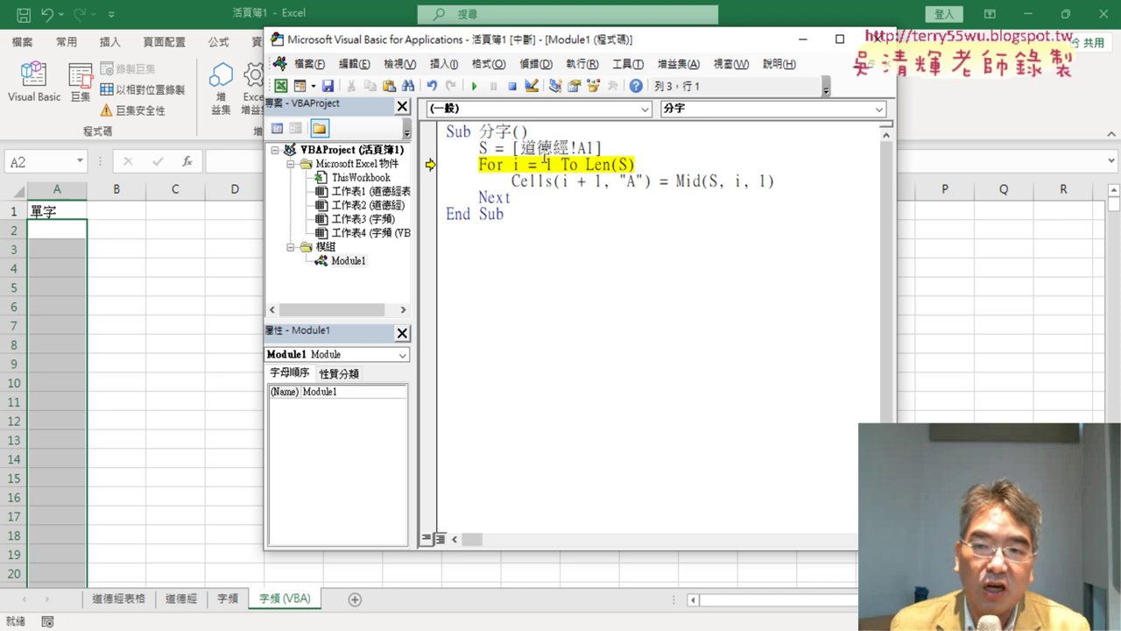
mouse_move(484, 148)
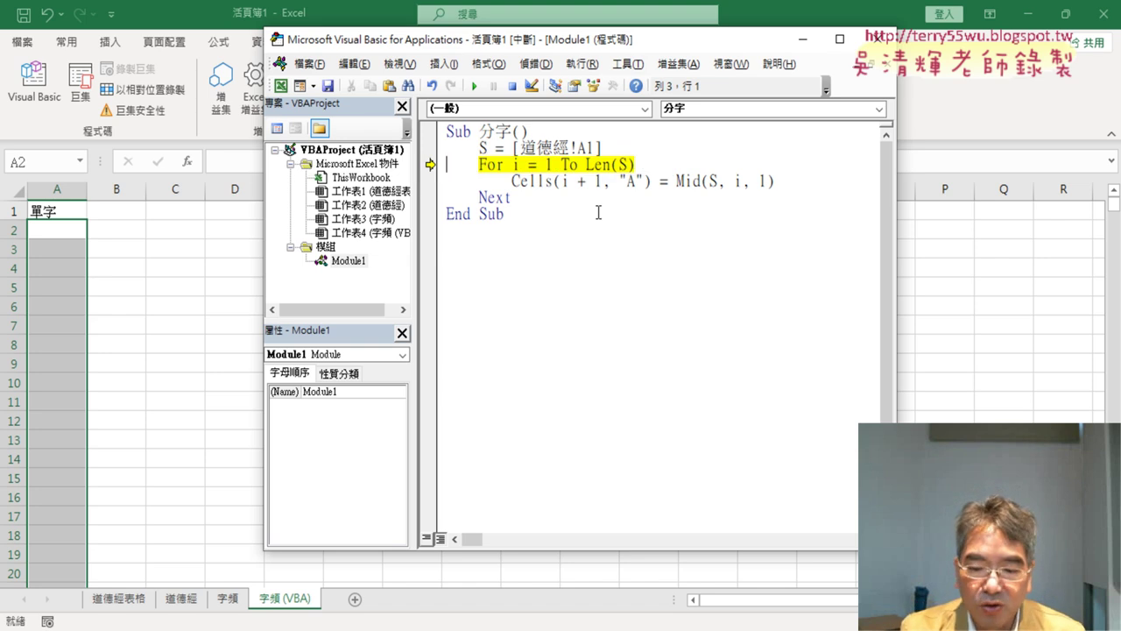
key("F8")
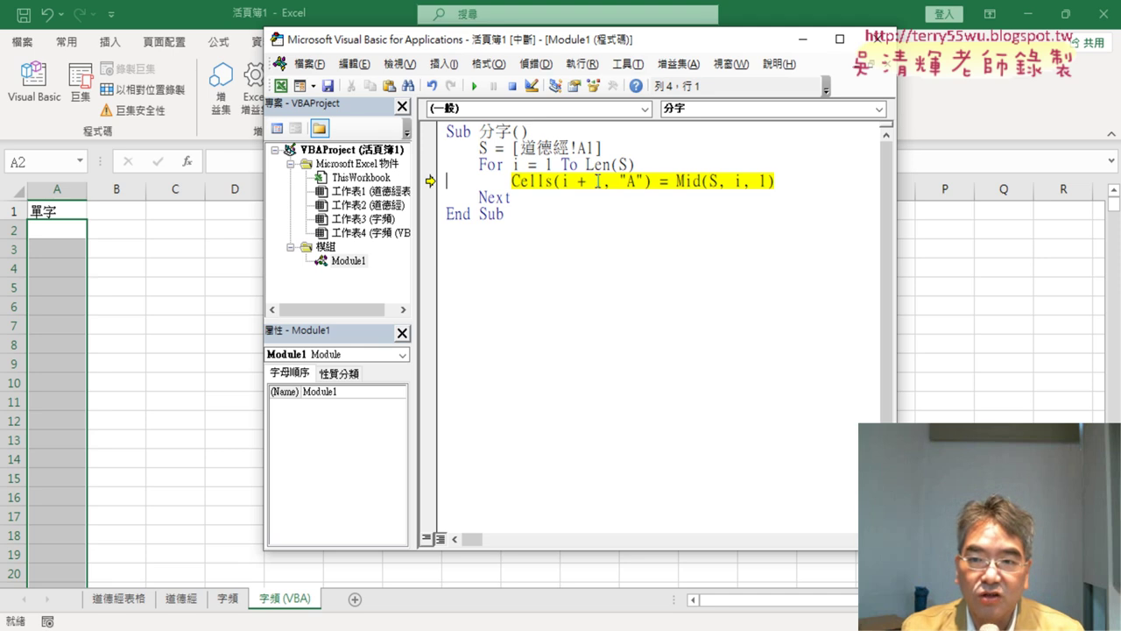
mouse_move(605, 163)
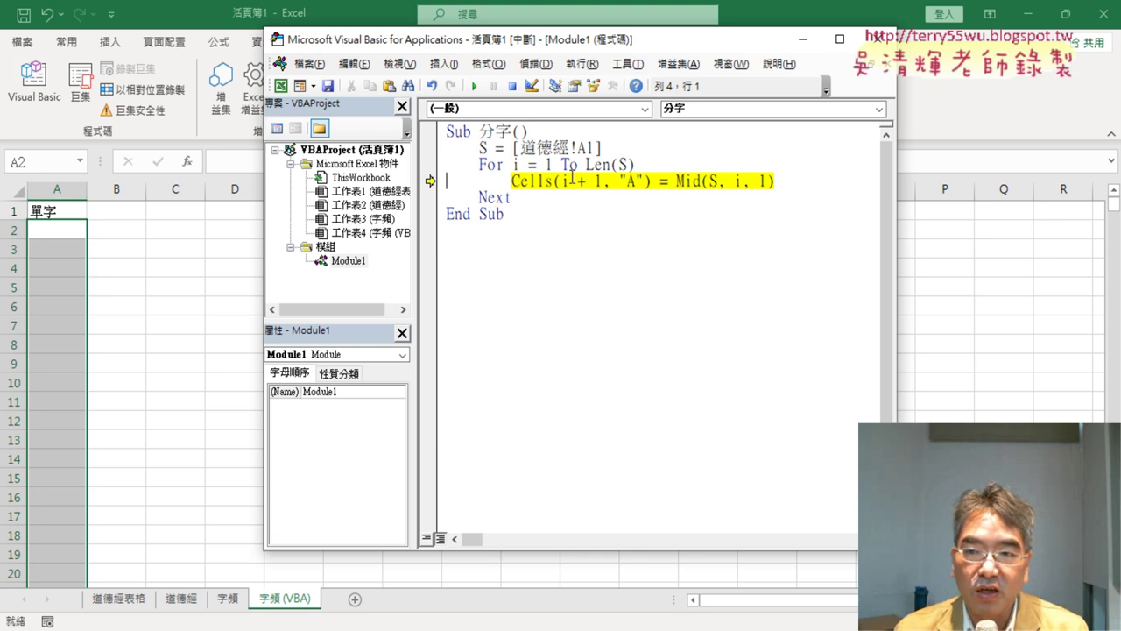
left_click_drag(601, 181, 562, 183)
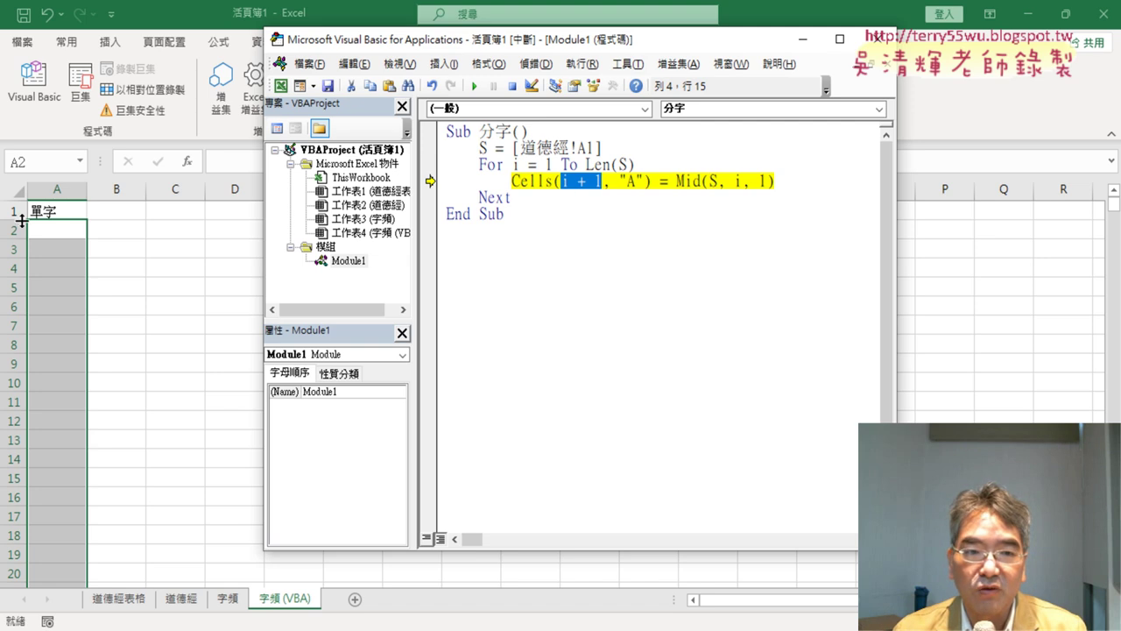
mouse_move(716, 181)
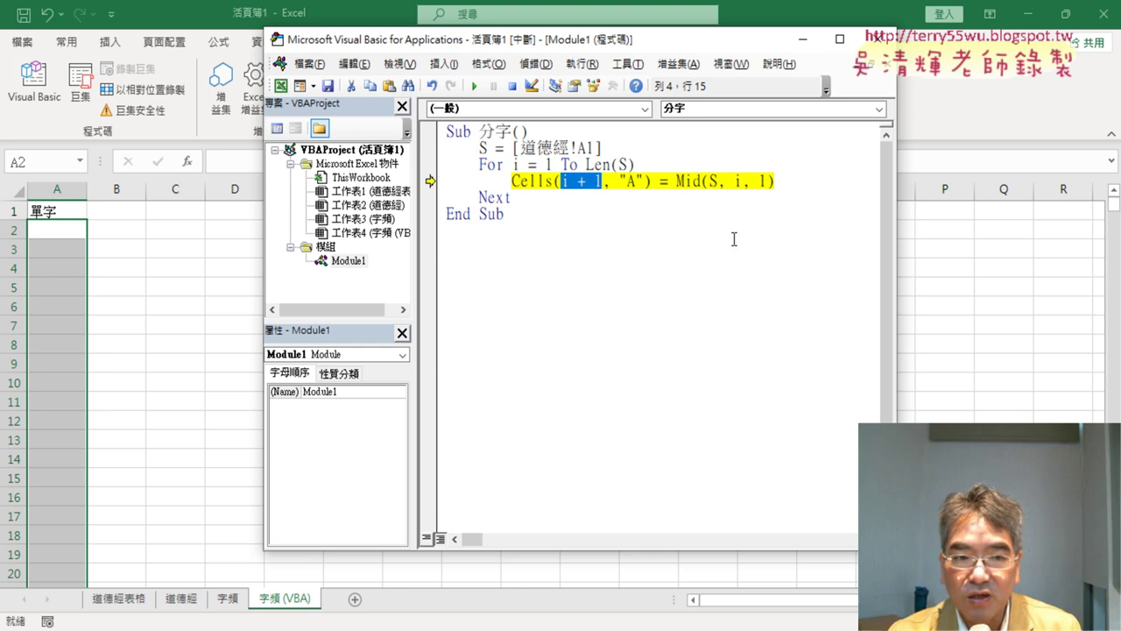
Step: Step through the loop to fill A2–A6, then let the macro run to completion
key("F8")
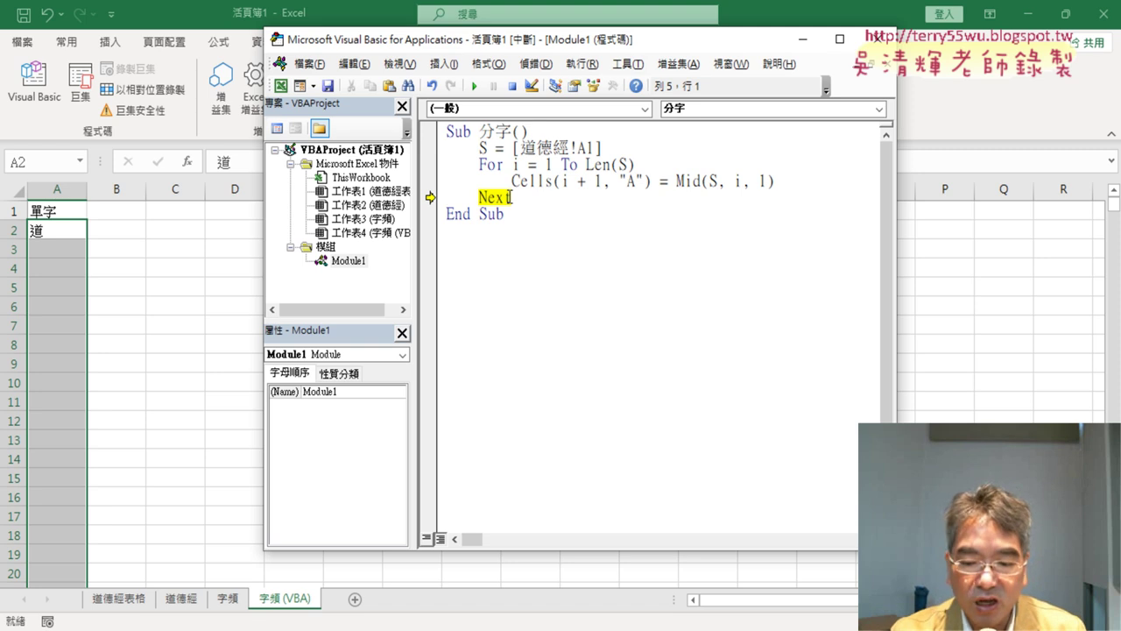
key("F8")
key("F8")
key("F8")
key("F8")
key("F8")
key("F8")
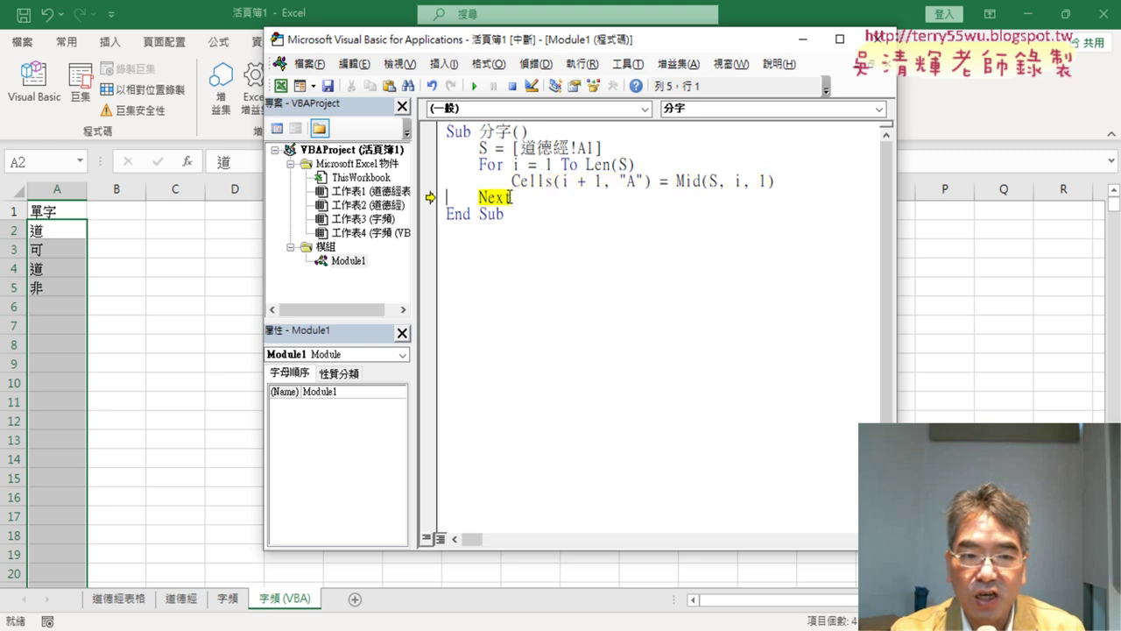
key("F8")
key("F8")
key("F8")
key("F8")
key("F8")
key("F8")
key("F8")
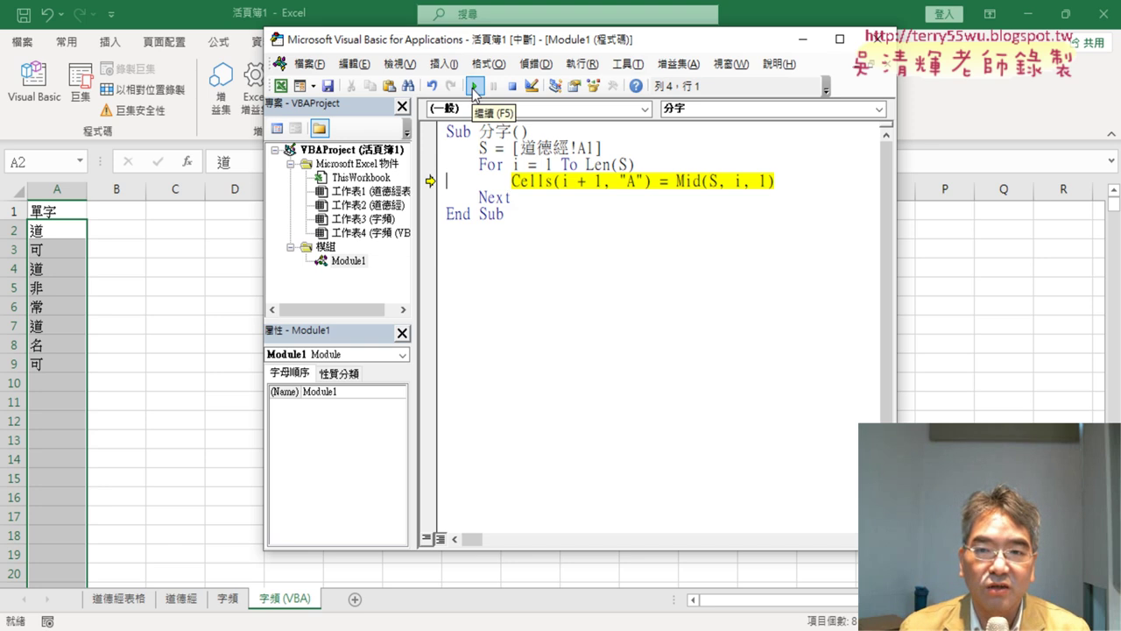
left_click(473, 91)
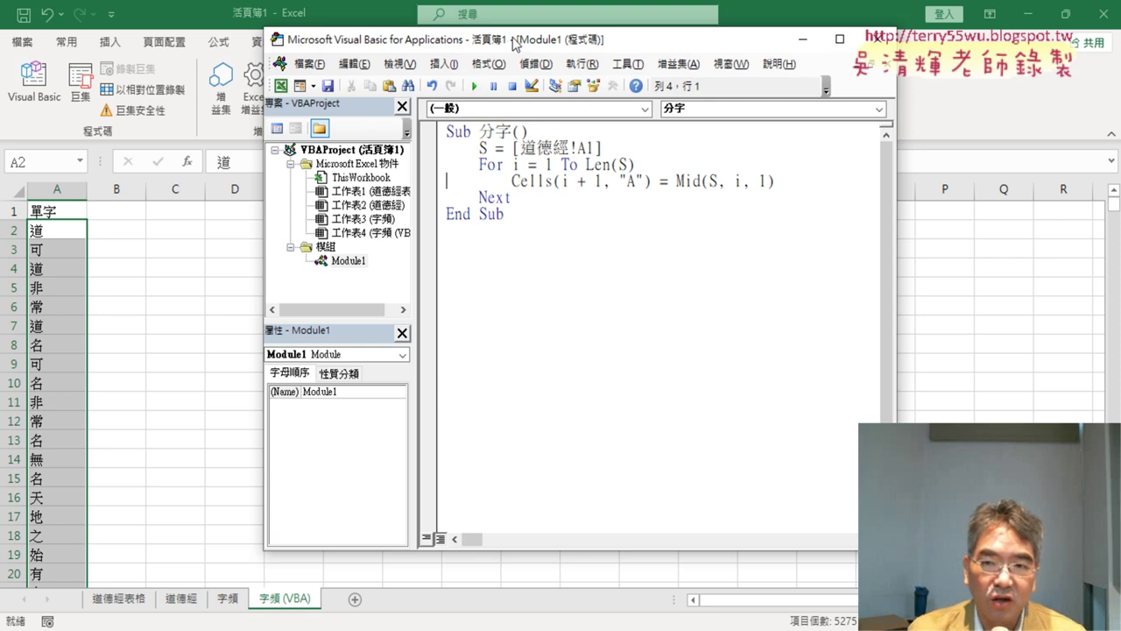
mouse_move(516, 43)
left_mouse_down()
mouse_move(372, 95)
mouse_move(343, 70)
left_mouse_up()
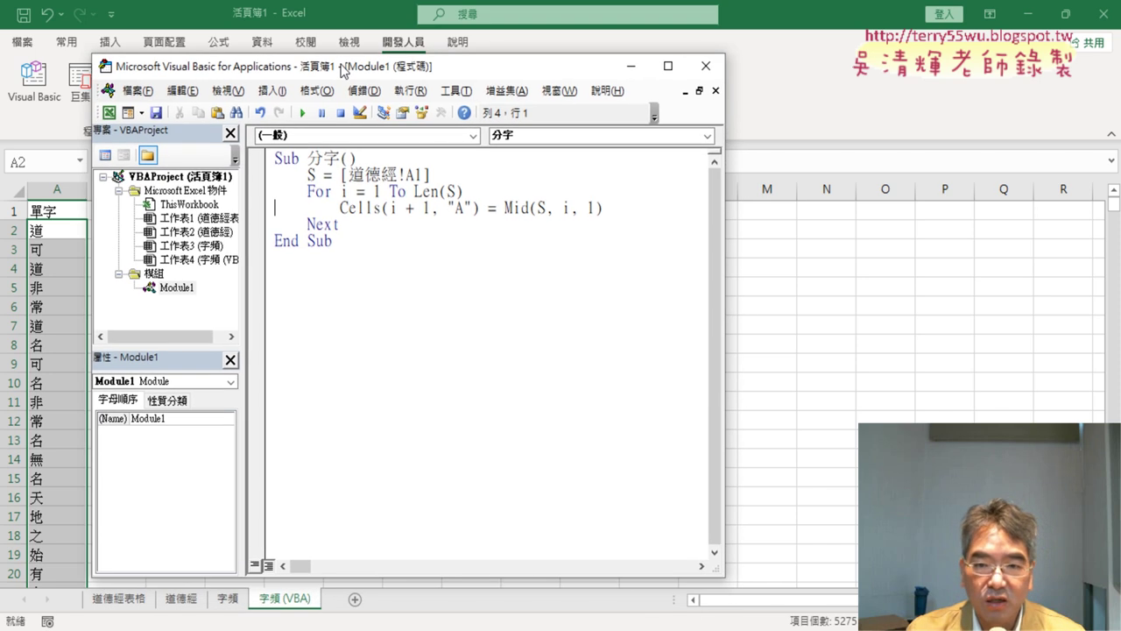